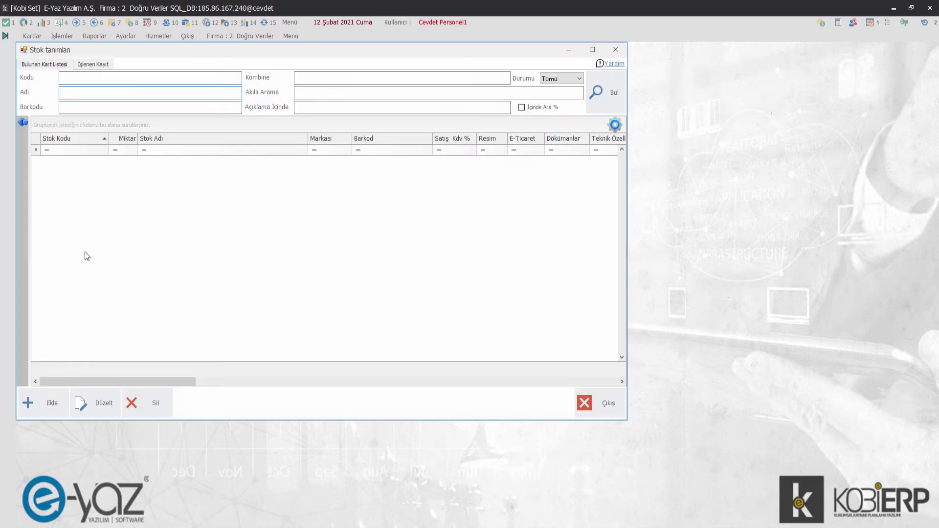
- Start a new stock card in category DEĞİŞKEN İÇERİKLİ PAKET with the second category YEMEK ODASI TAKIMI
left_click(39, 414)
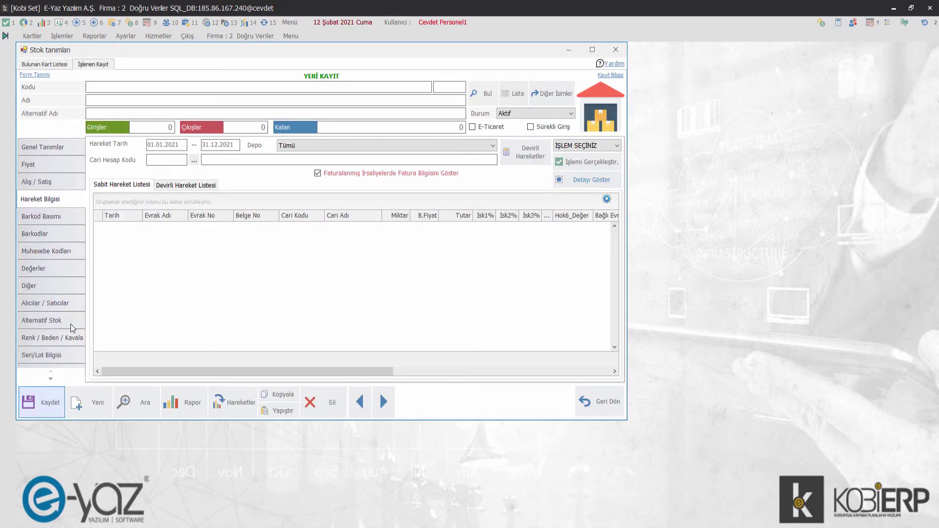
left_click(79, 144)
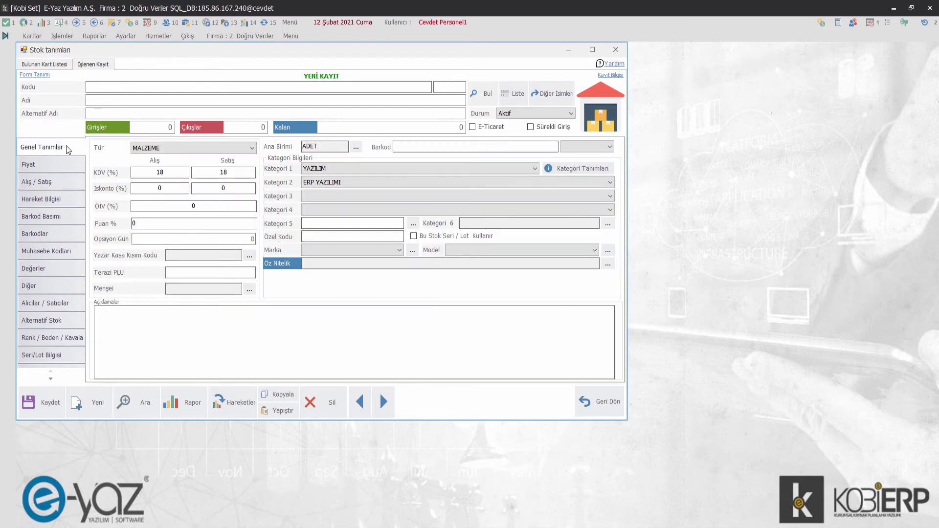
left_click(330, 171)
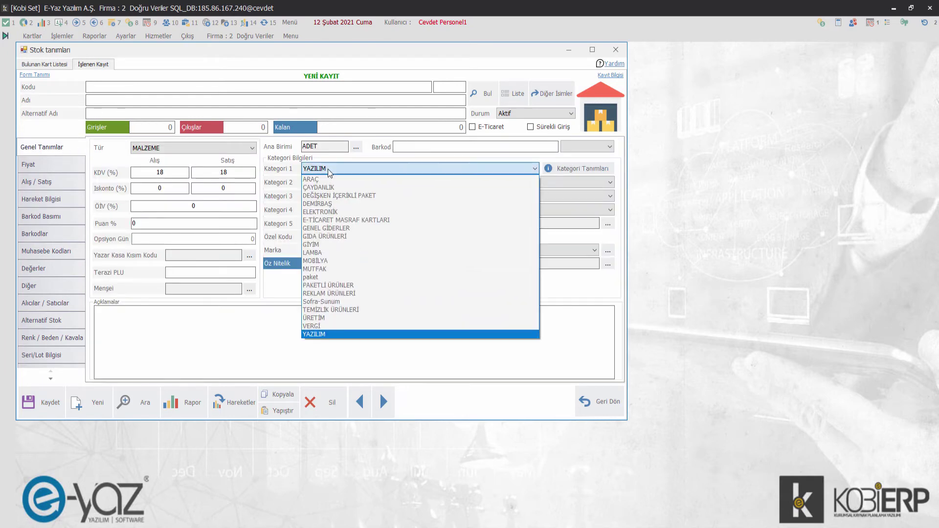
left_click(345, 195)
left_click(344, 183)
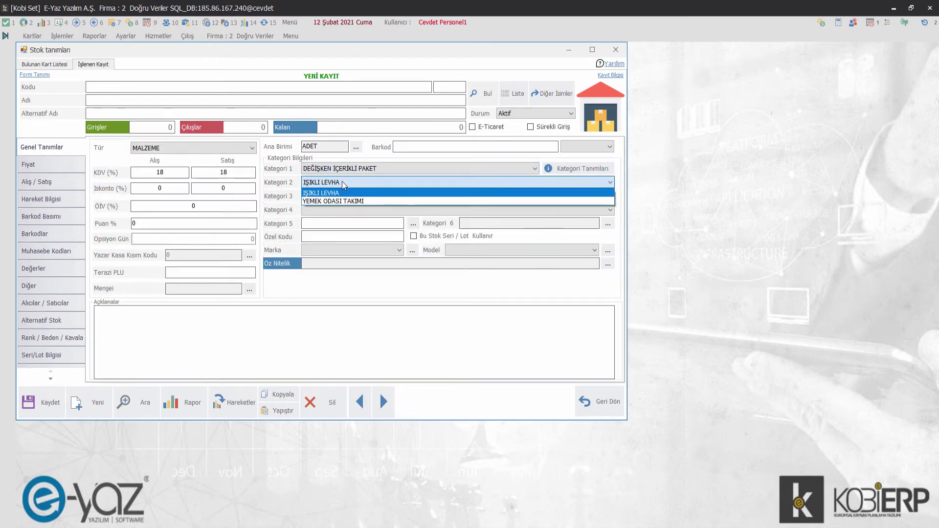
left_click(347, 201)
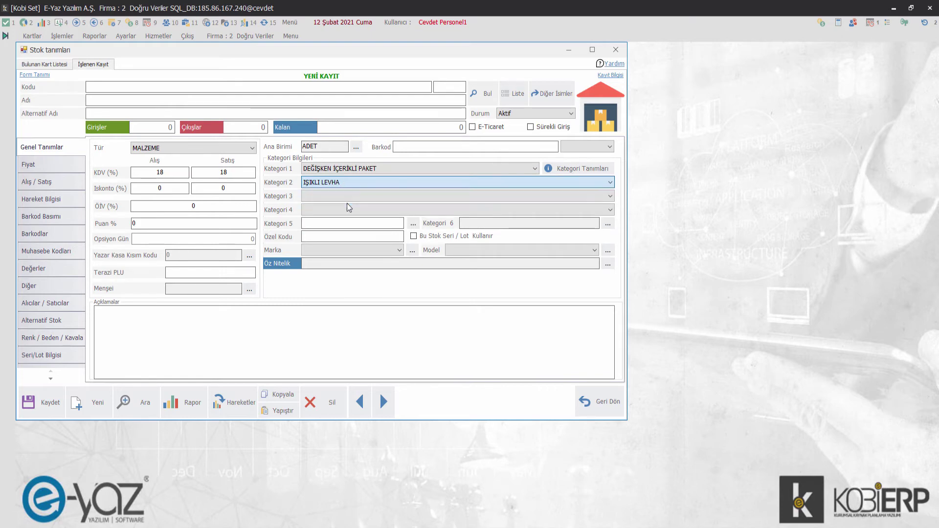
- Generate an EAN13 barcode for the new stock card and set its type (Tür) to PAKET
left_click(411, 147)
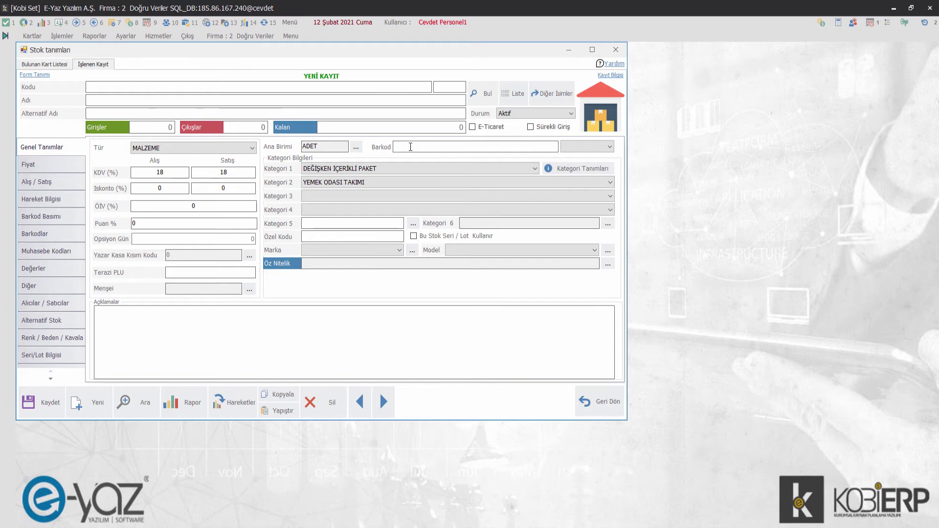
double_click(410, 147)
left_click(212, 148)
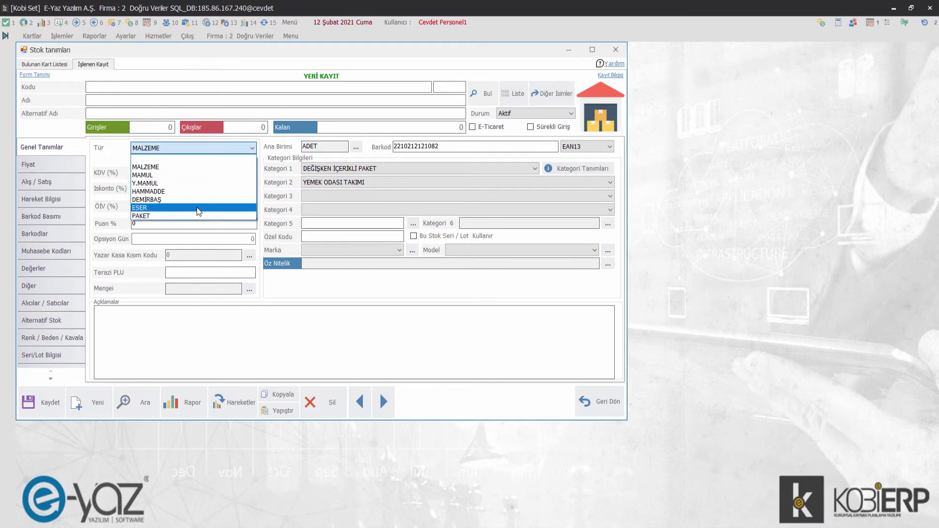
left_click(198, 216)
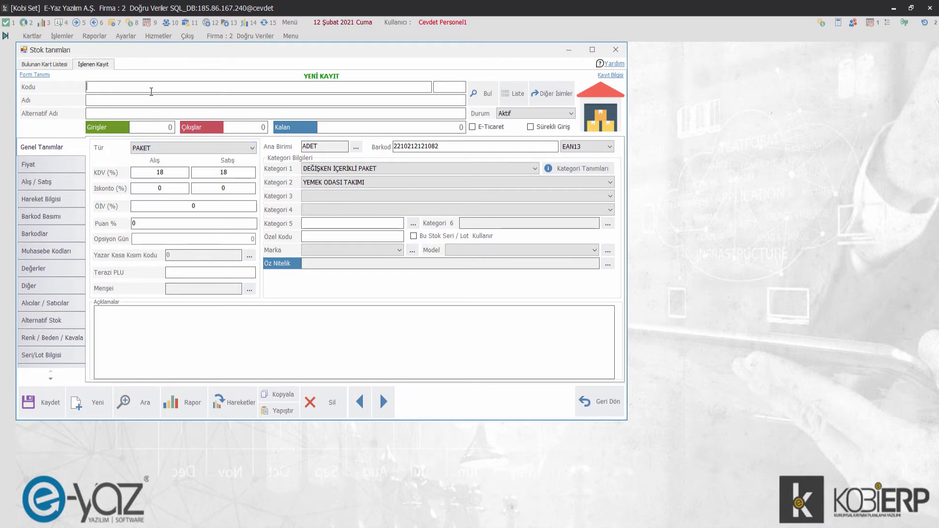
- Enter the stock code 49.47.001 and the name "Profesyonel Yemek Odası Takımı"
type("49.47.001")
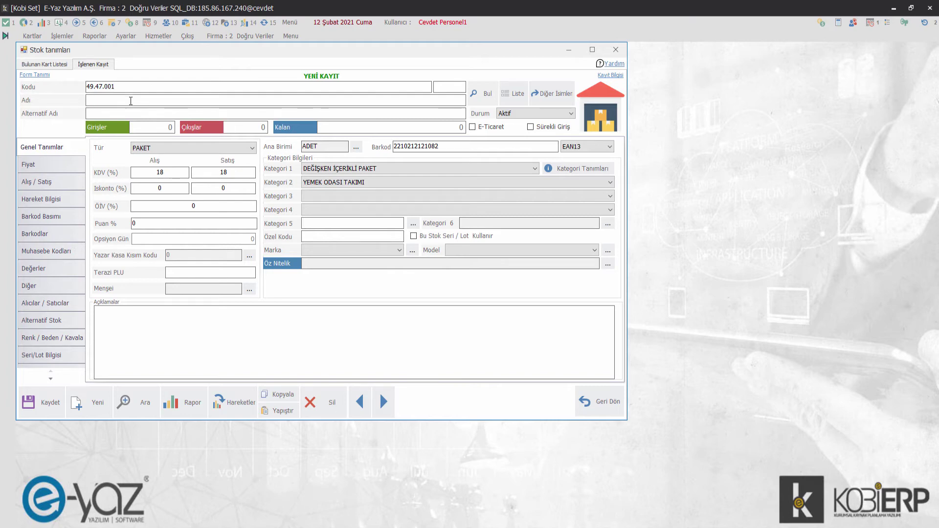
type("Profesyonel Yeeö")
key("BackSpace")
key("BackSpace")
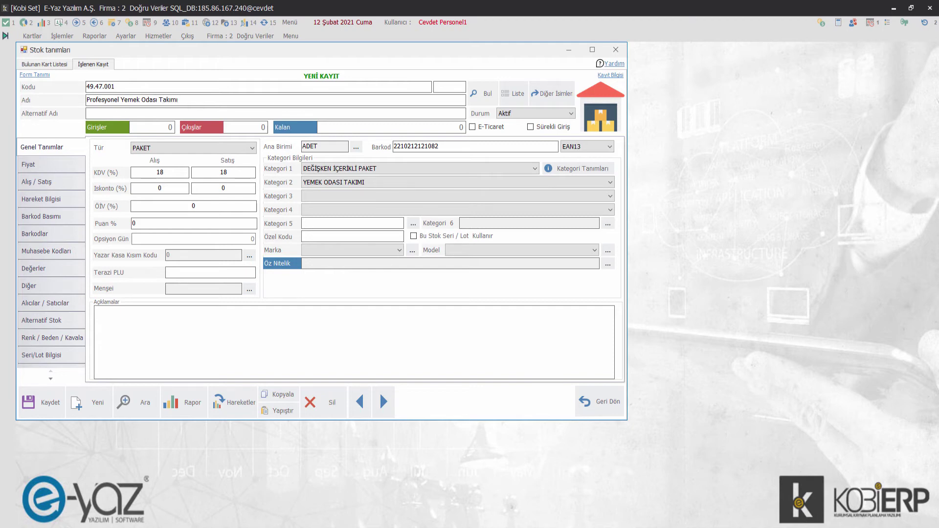
- Set the stock card's brand (Marka) to VİVENSE and save the record
left_click(344, 251)
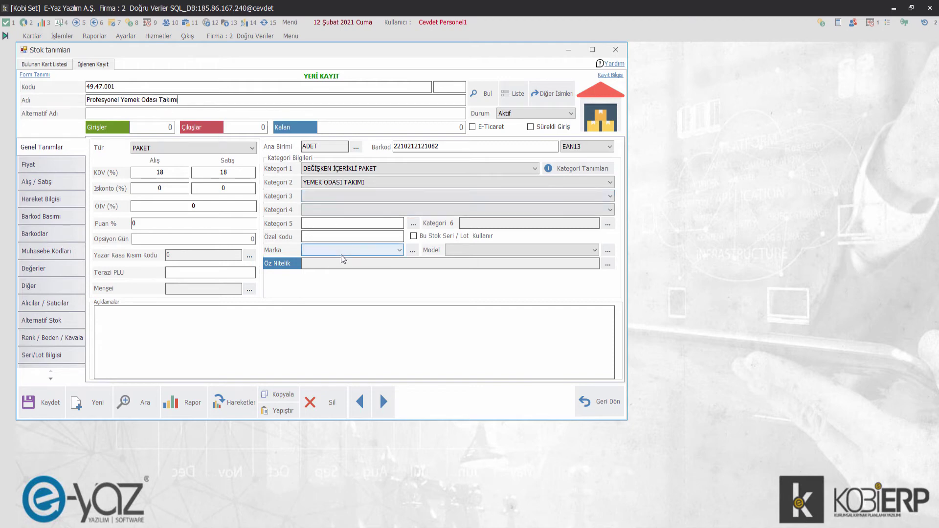
type("vi")
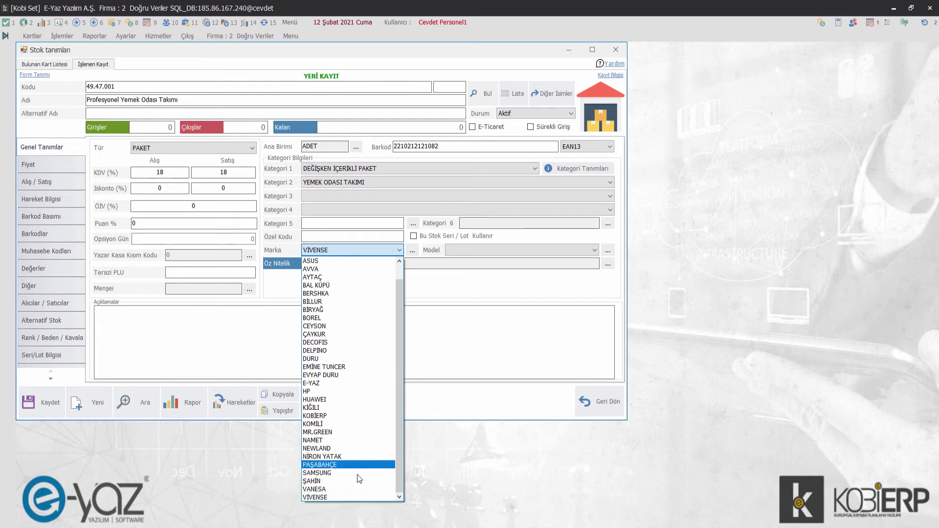
left_click(358, 494)
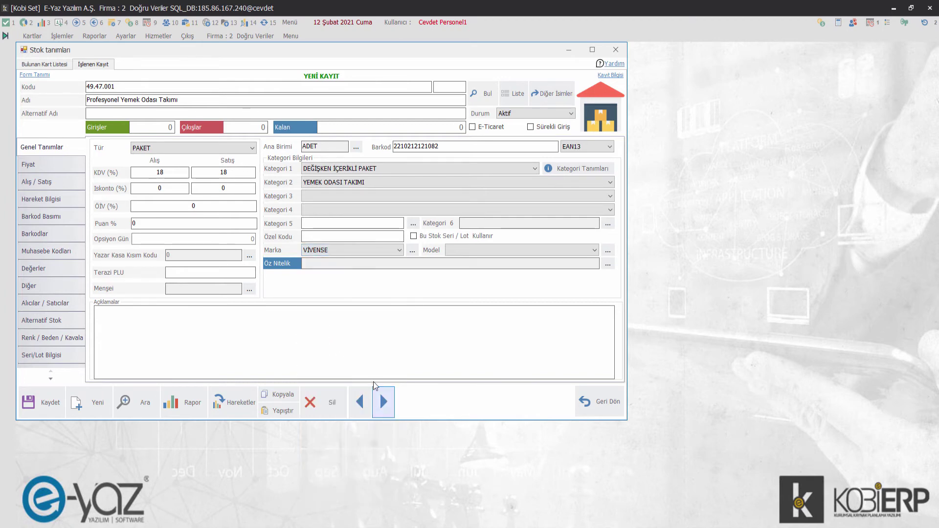
left_click(44, 402)
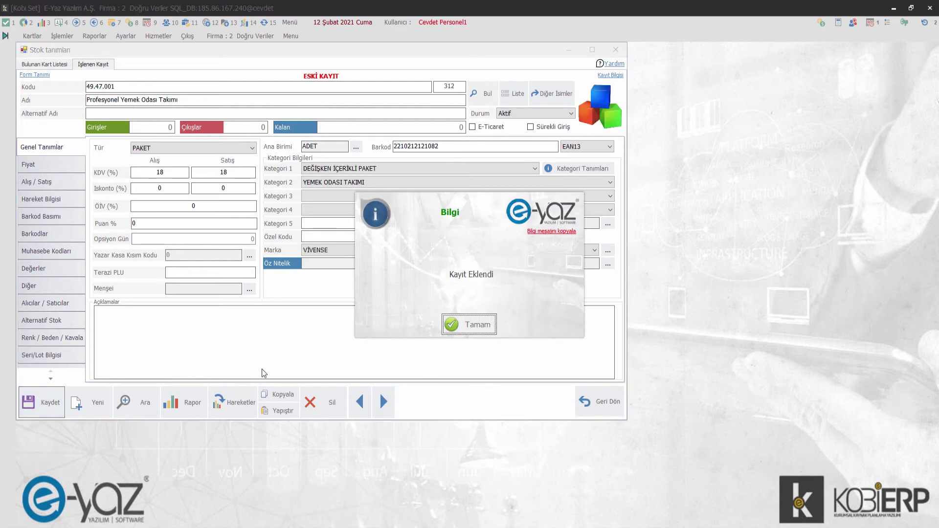
left_click(477, 323)
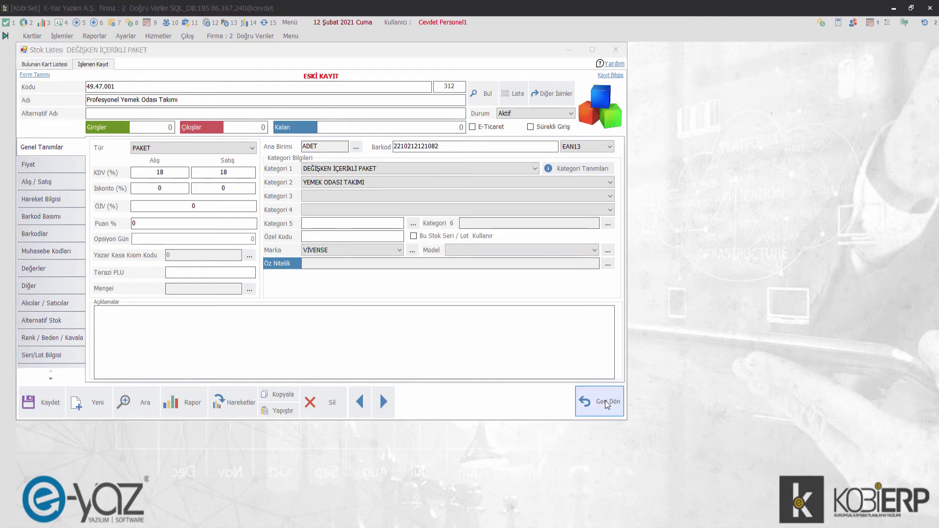
- Return to the stock card list and show the YEMEK ODASI TAKIMI group under DEĞİŞKEN İÇERİKLİ PAKET
left_click(598, 401)
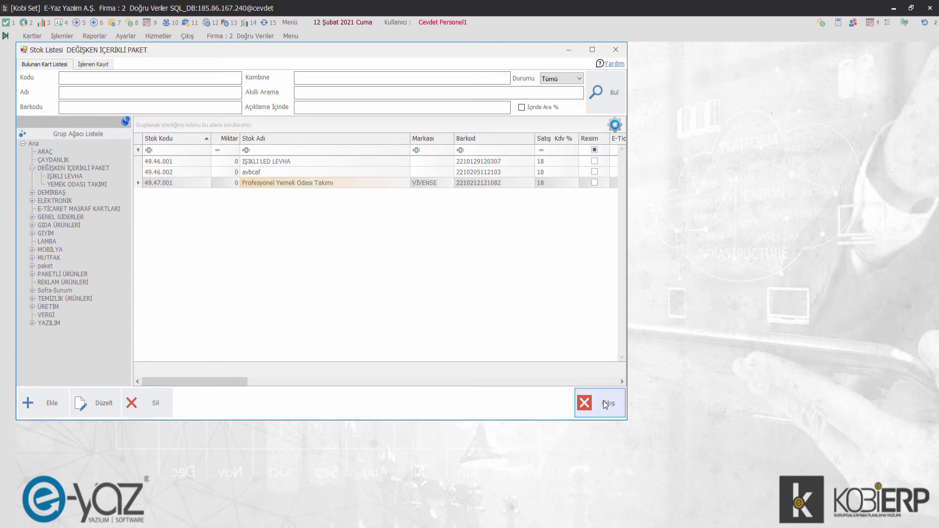
left_click(71, 168)
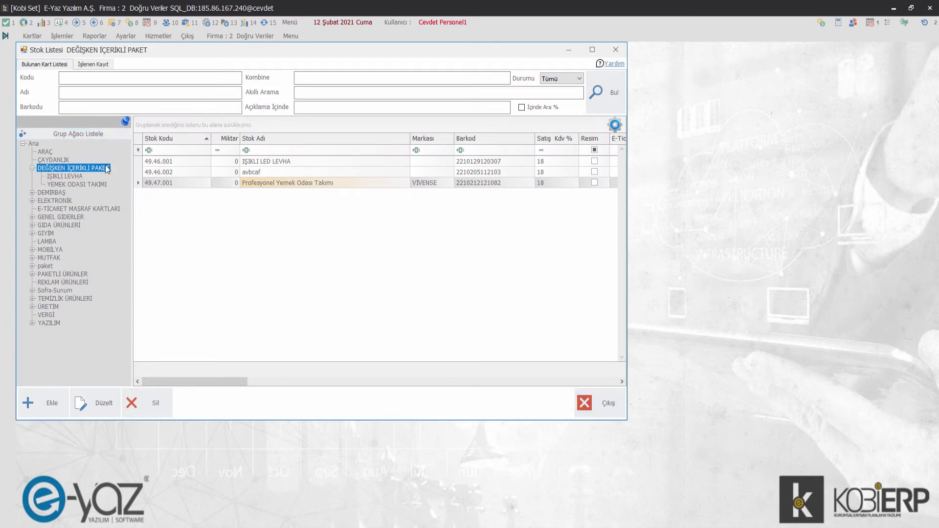
left_click(85, 184)
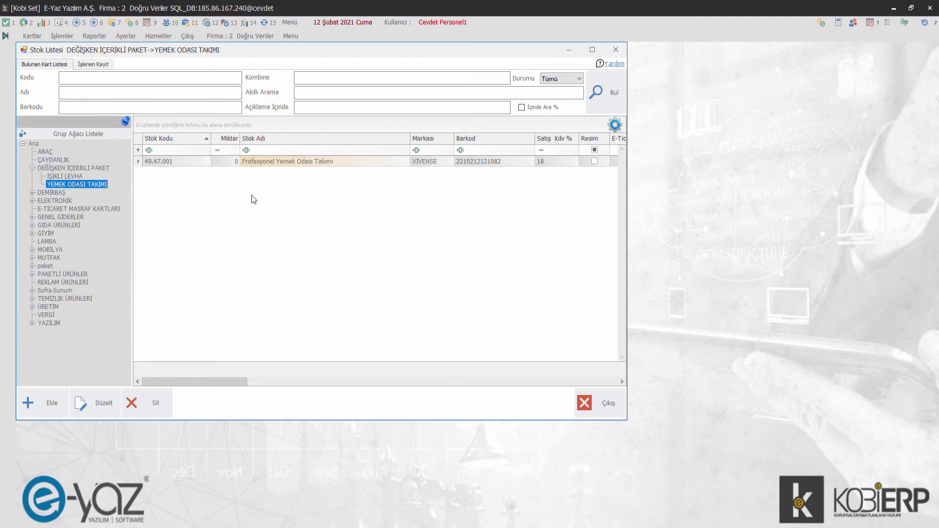
- Add a new record in the package stock definitions (Paket Stok Tanımları) and generate its package code automatically
left_click(32, 36)
left_click(69, 155)
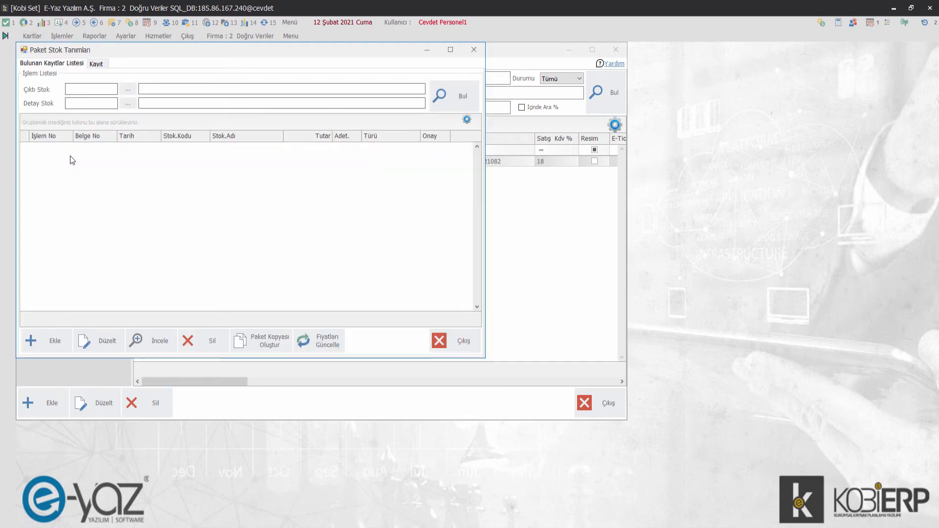
left_click(61, 340)
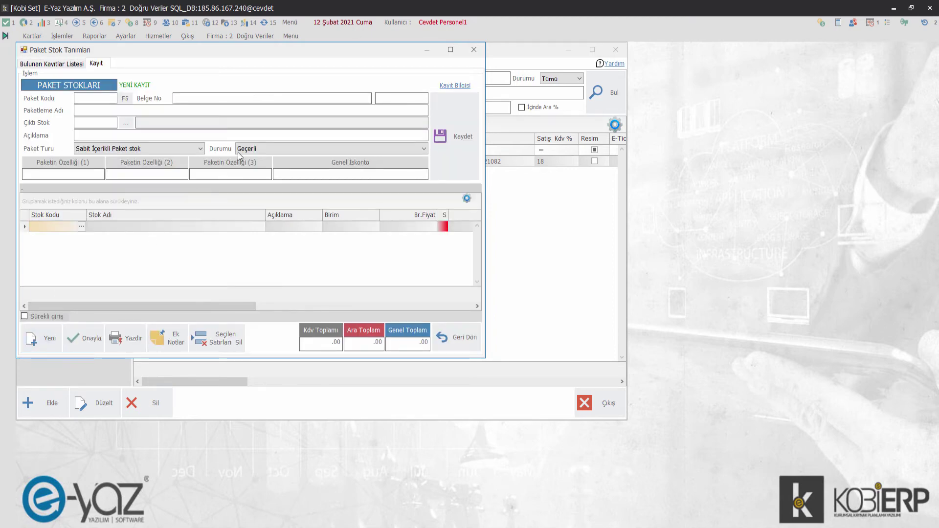
left_click(459, 49)
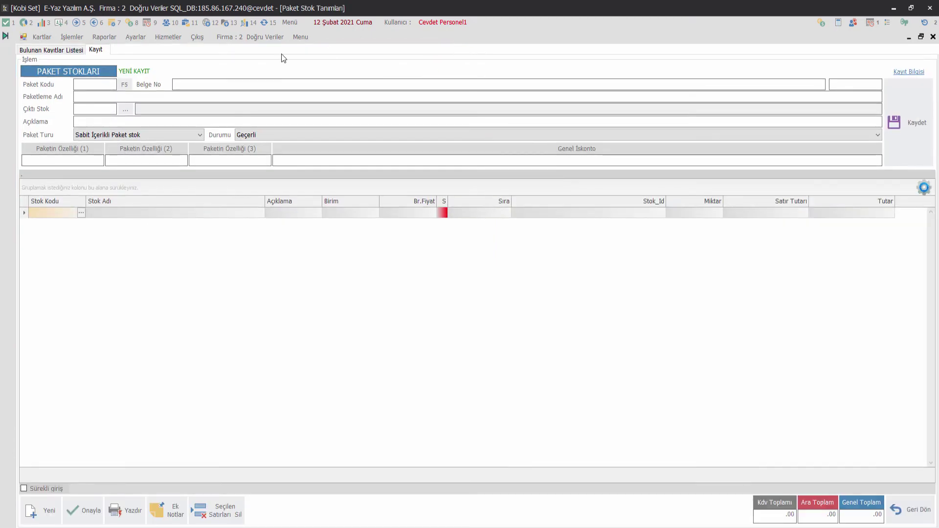
left_click(125, 85)
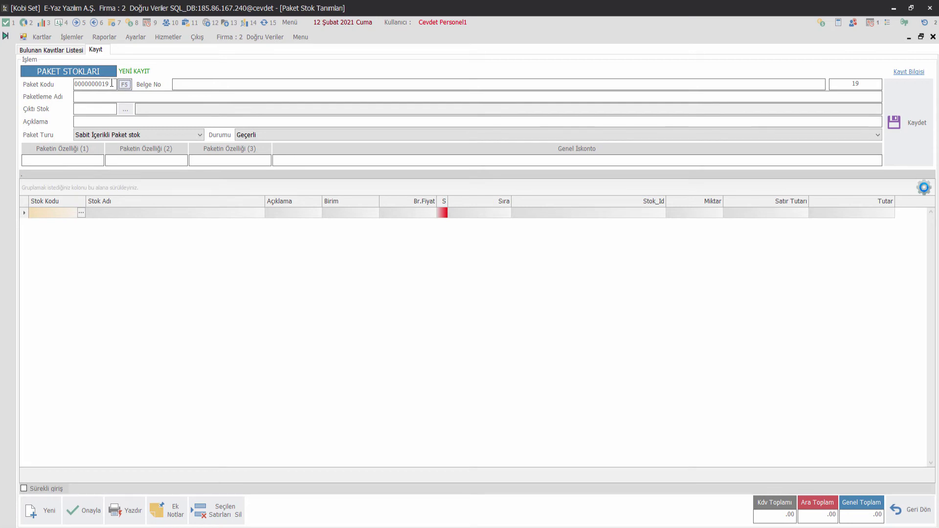
- Copy the generated package code into the document number (Belge No) of the package record
key("shift+Tab")
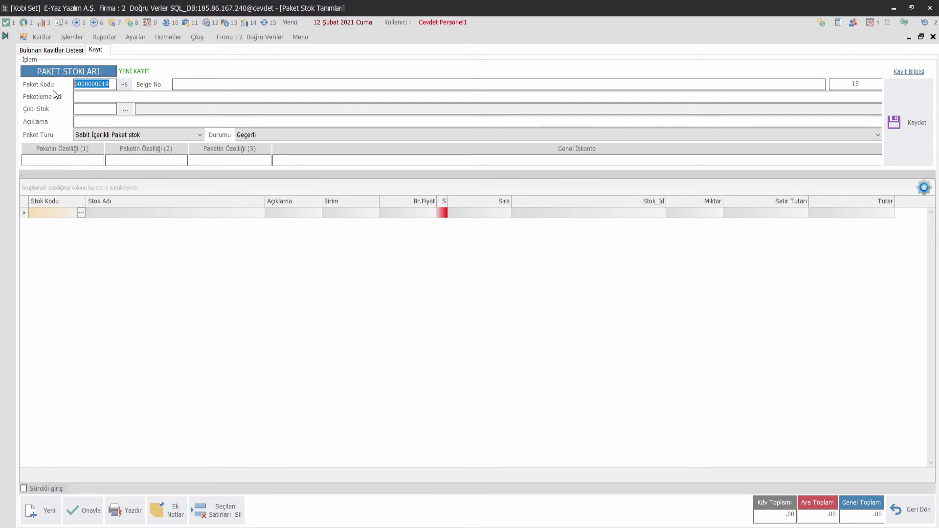
key("ctrl+c")
left_click(173, 88)
key("ctrl+v")
- Name the package "Profesyonel Yemek Odası Takımı" in Paketleme Adı
left_click(243, 96)
type("Pr")
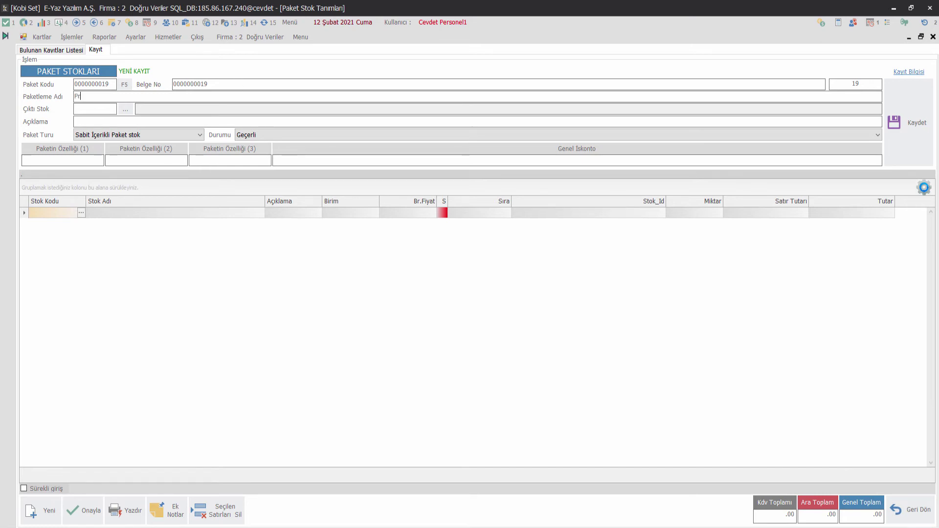
type("ofesyonel")
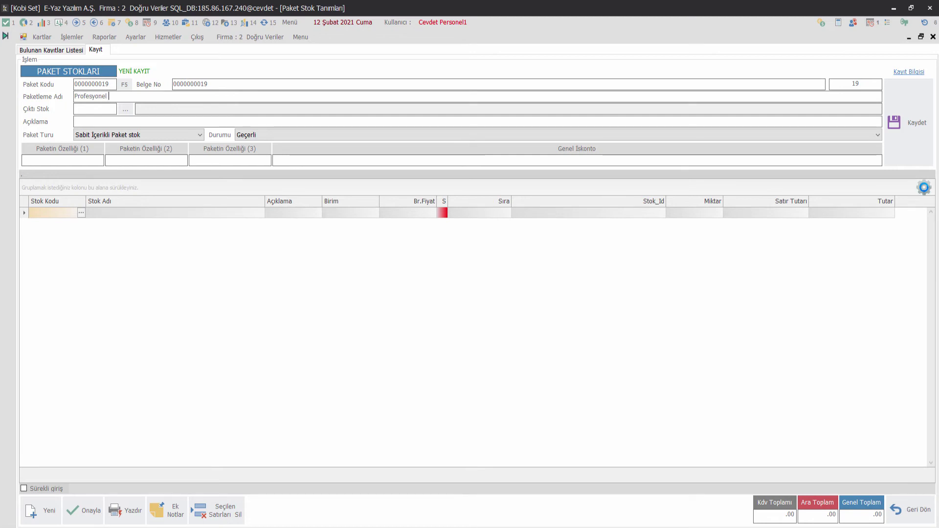
type(" Yeemek Odası T")
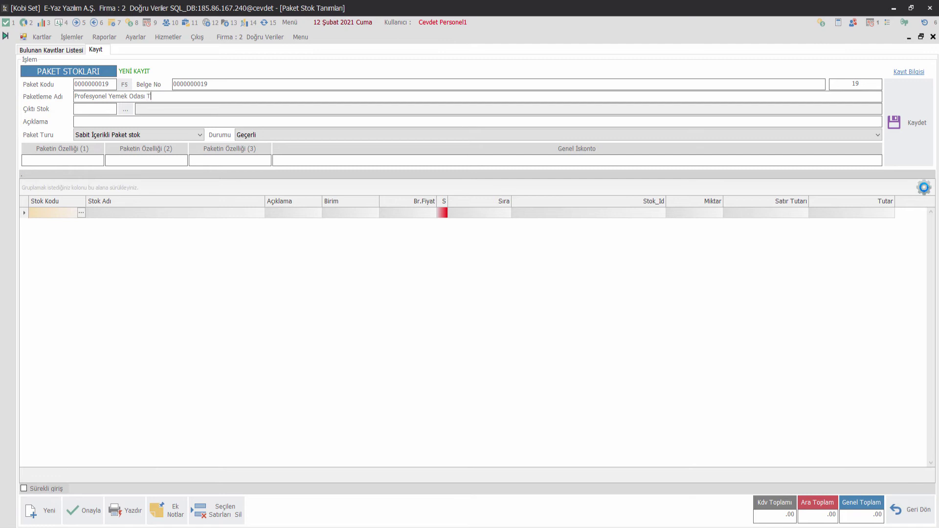
type("akımı")
- Choose stock 49.47.001 from the DEĞİŞKEN İÇERİKLİ PAKET group as the package's output stock (Çıktı Stok)
left_click(124, 110)
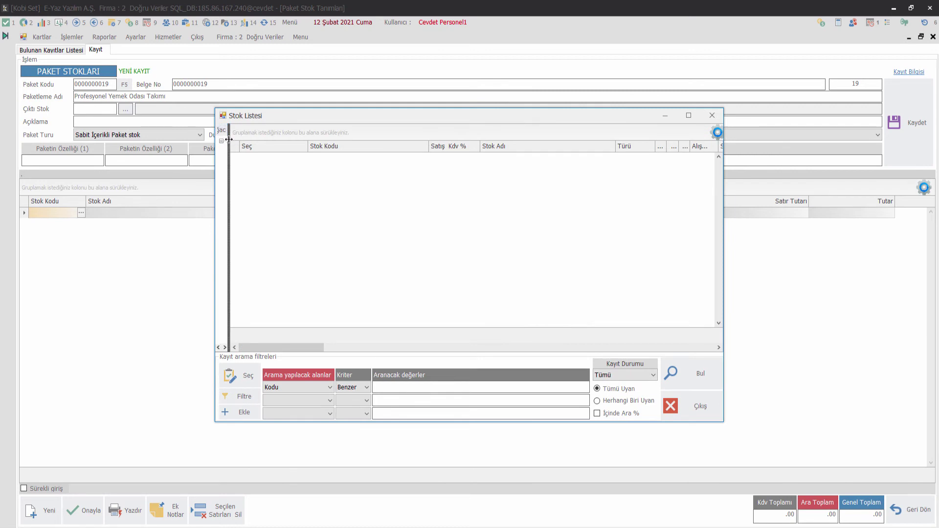
left_click_drag(228, 139, 478, 170)
left_click(296, 169)
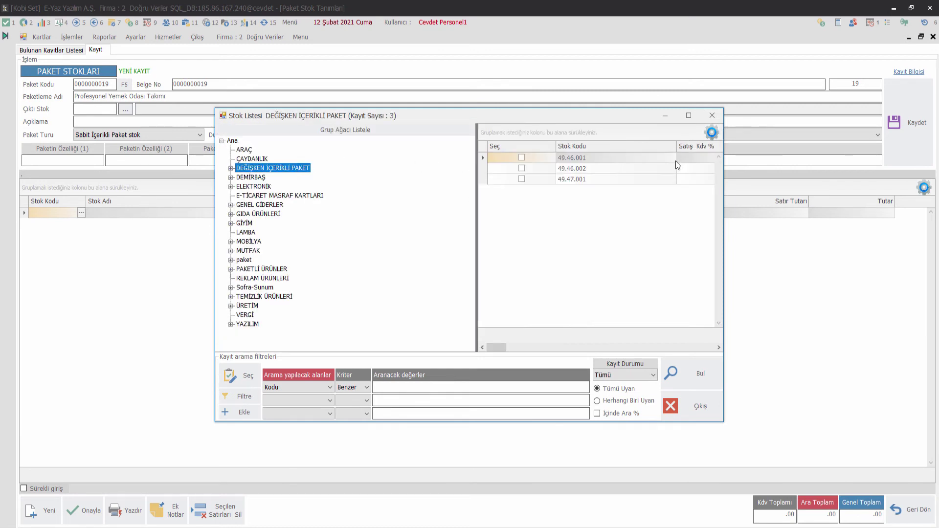
mouse_move(505, 351)
left_mouse_down()
mouse_move(515, 351)
mouse_move(488, 347)
left_mouse_up()
left_click(521, 179)
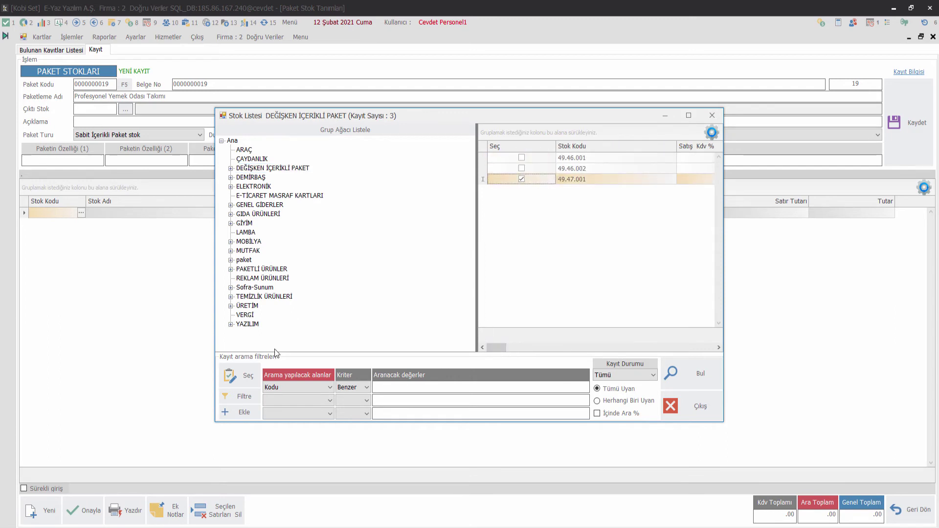
left_click(252, 377)
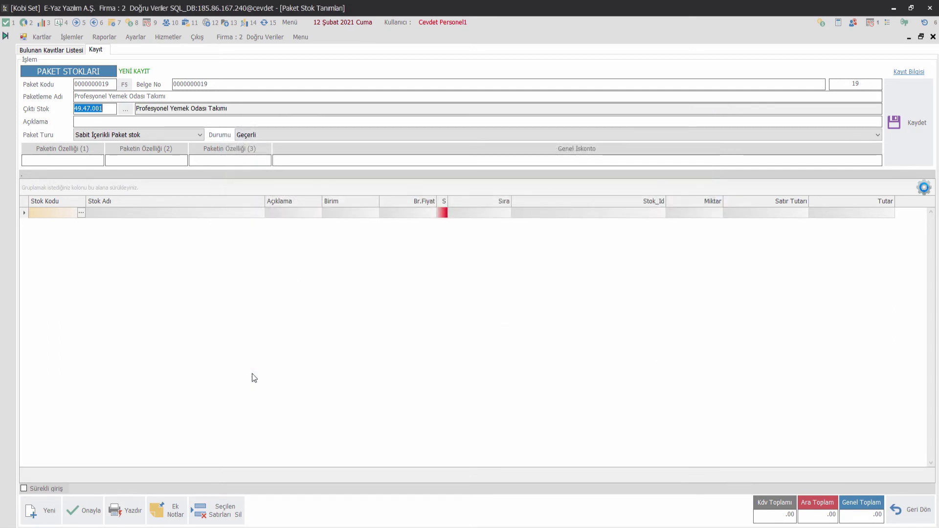
- Set the package type (Paket Turu) to "Değişken İçerikli Paket stok"
left_click(190, 122)
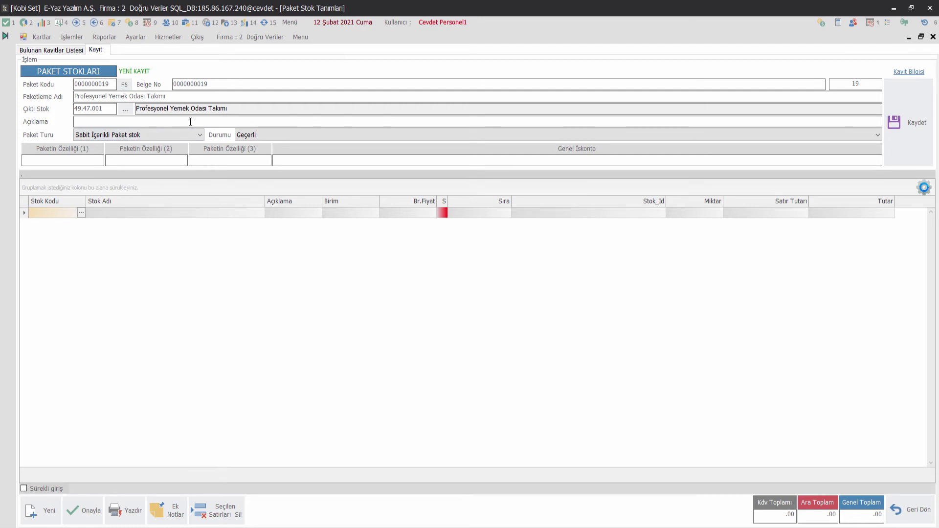
left_click(144, 136)
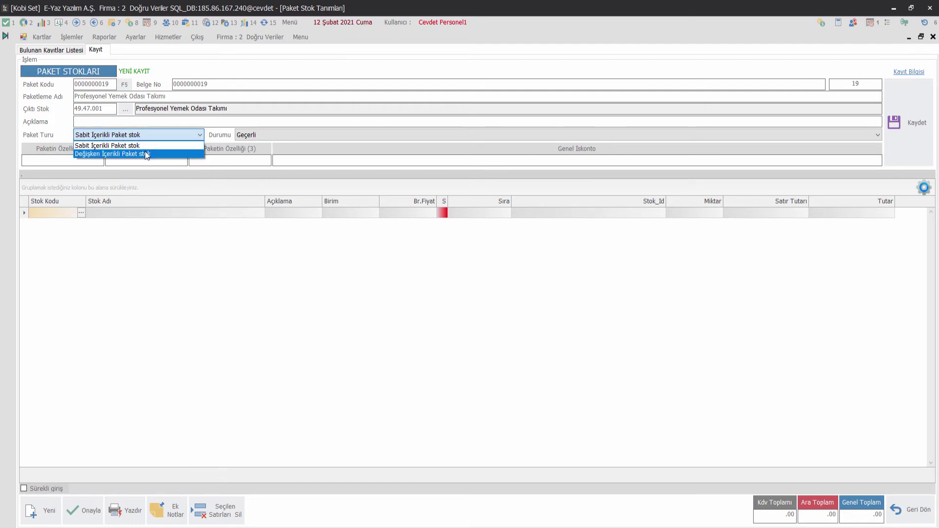
left_click(145, 152)
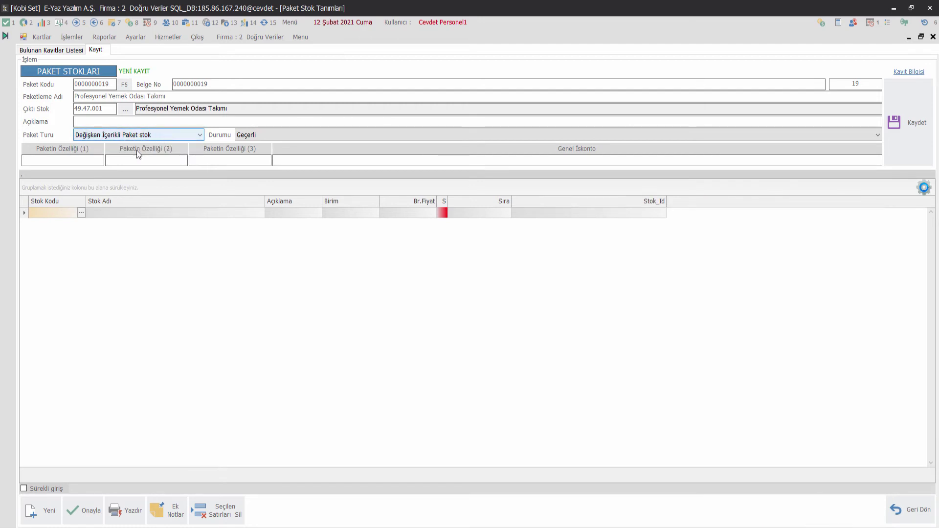
- Open the stock list for the package's content rows and expand the group tree to MOBİLYA > EV MOBİLYASI > YEMEK ODASI
left_click(58, 213)
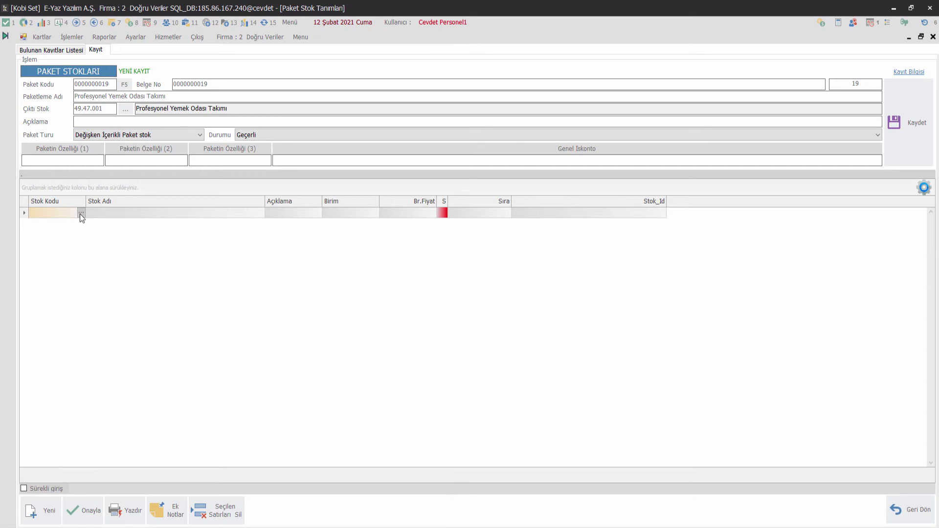
left_click(81, 213)
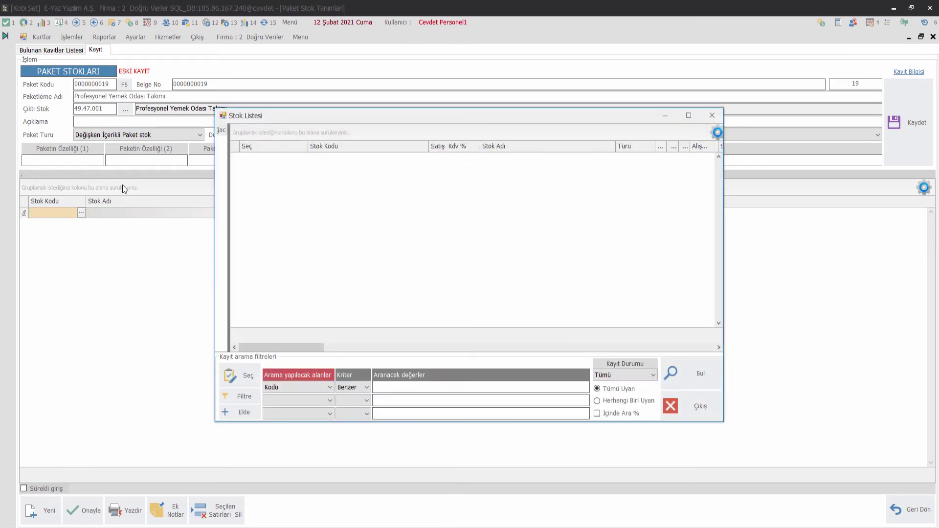
left_click(236, 133)
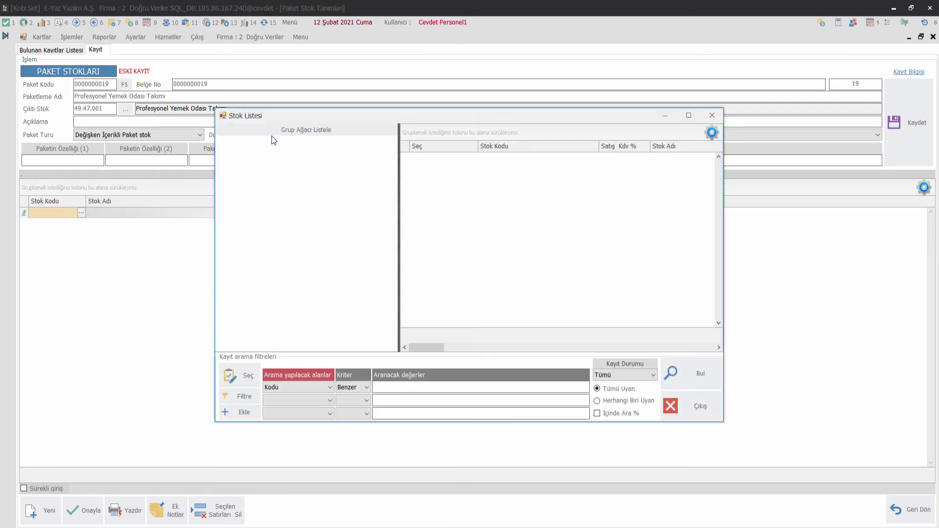
left_click(292, 130)
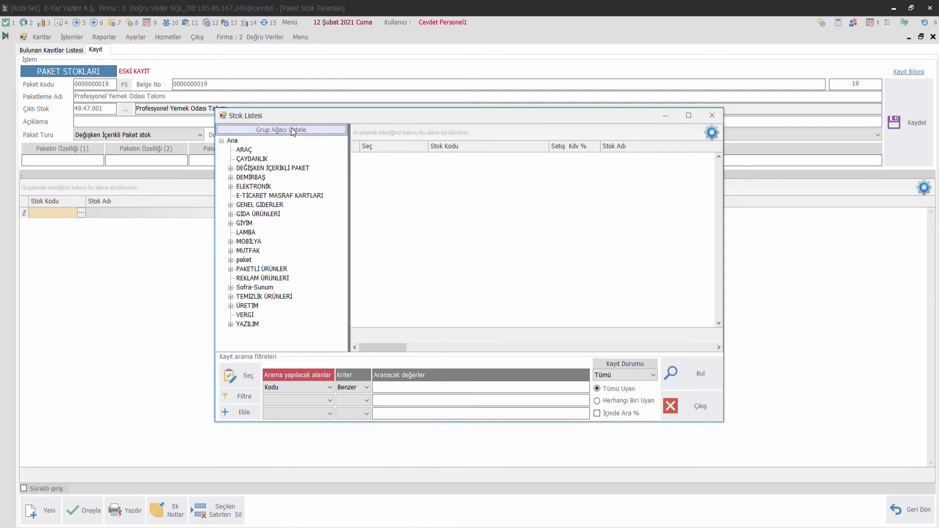
left_click(231, 242)
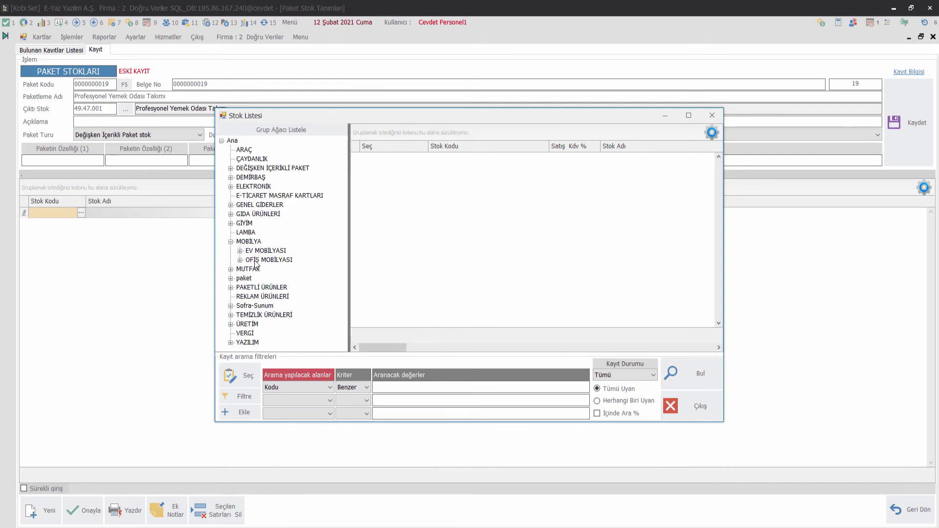
left_click(240, 251)
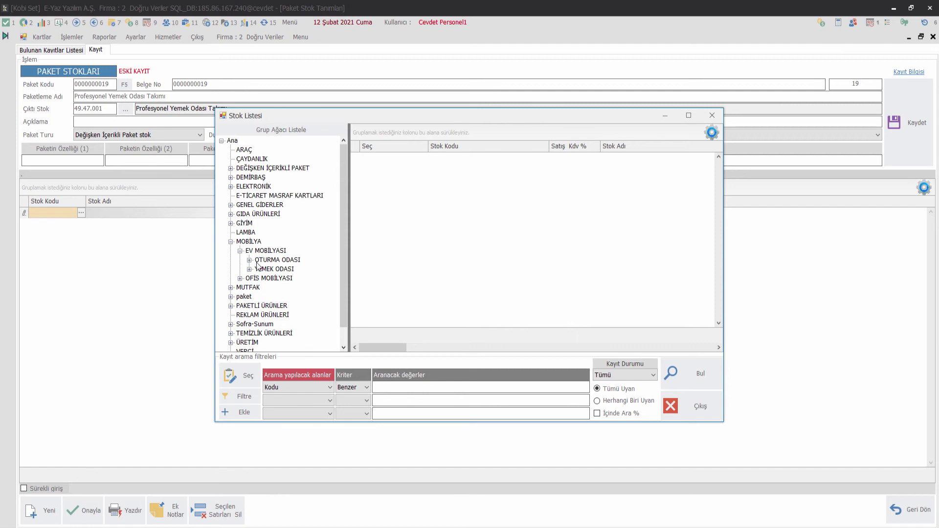
left_click(248, 269)
left_click(277, 278)
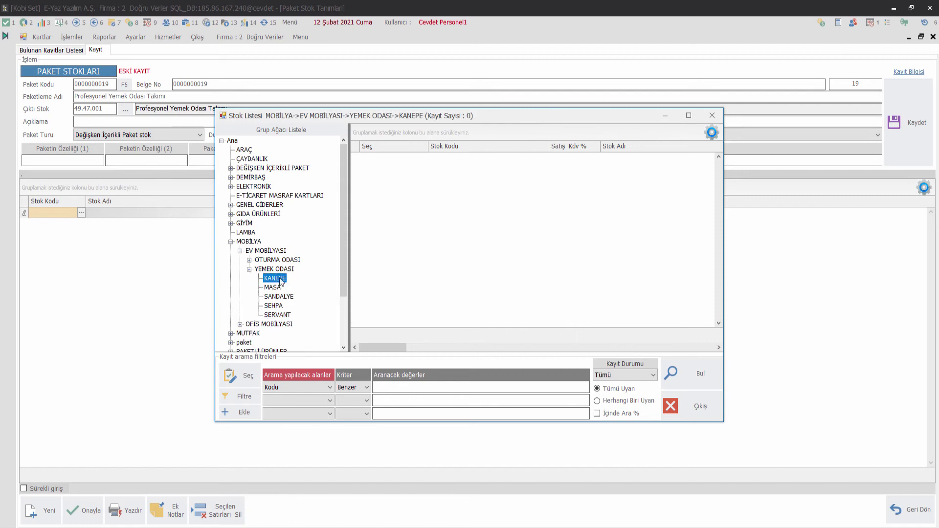
- Mark all three stocks of the MASA group: Vivense Kırmızı Masa, Vivense Mavi Masa and Vivense Siyah Masa
left_click(273, 288)
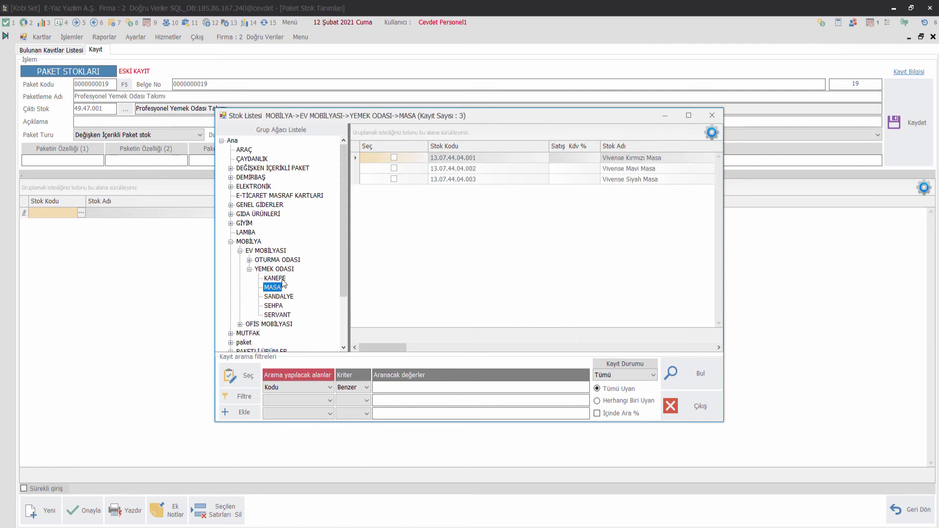
left_click(394, 157)
left_click(396, 169)
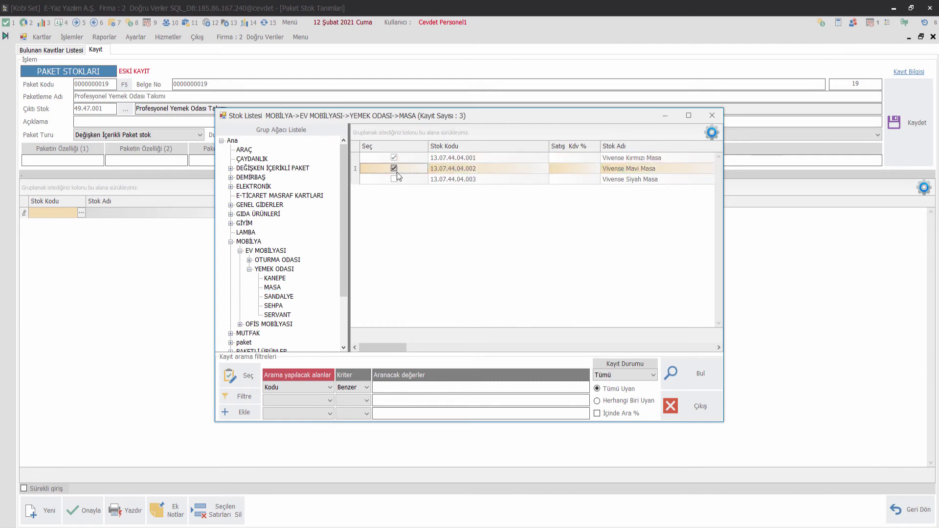
left_click(395, 179)
- Mark all three stocks of the SANDALYE group: Vivense Plastik, Vivense Demir and Vivense Ahşap Sandalye
left_click(288, 297)
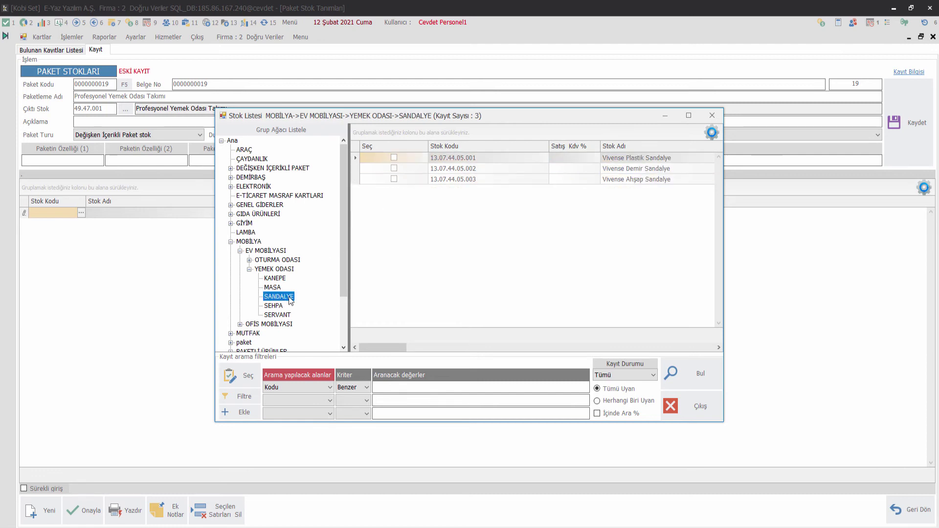
left_click(395, 157)
left_click(397, 168)
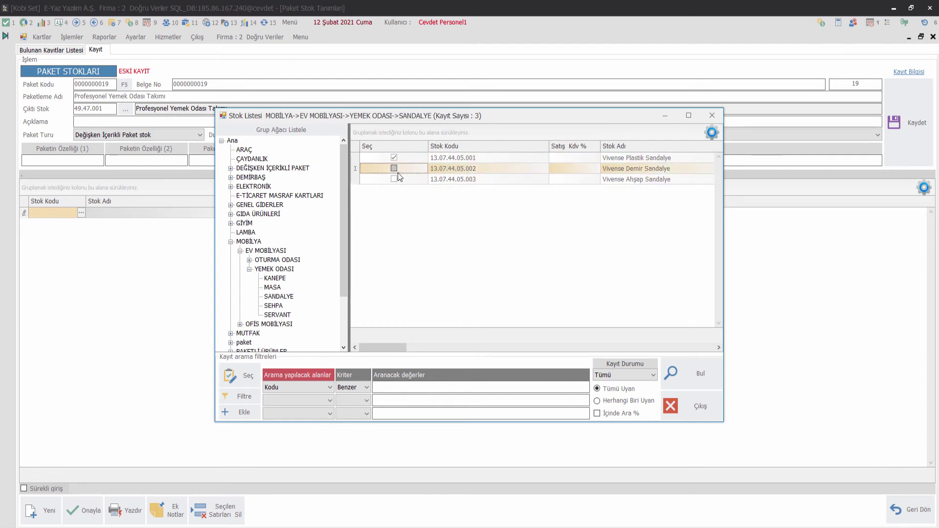
left_click(394, 179)
left_click(394, 168)
- Mark both stocks of the SEHPA group: Vivense Kare Sehpa and Vivense Dikdörtgen Sehpa
left_click(282, 277)
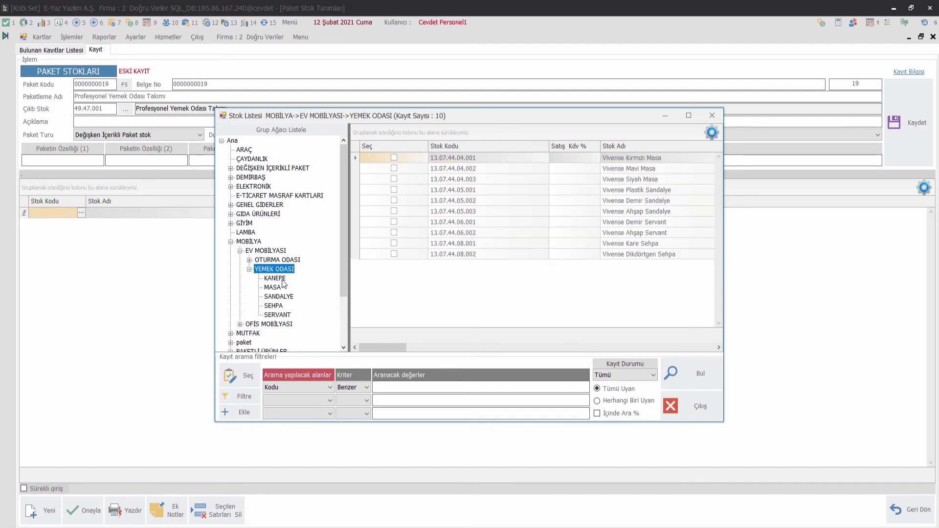
left_click(282, 306)
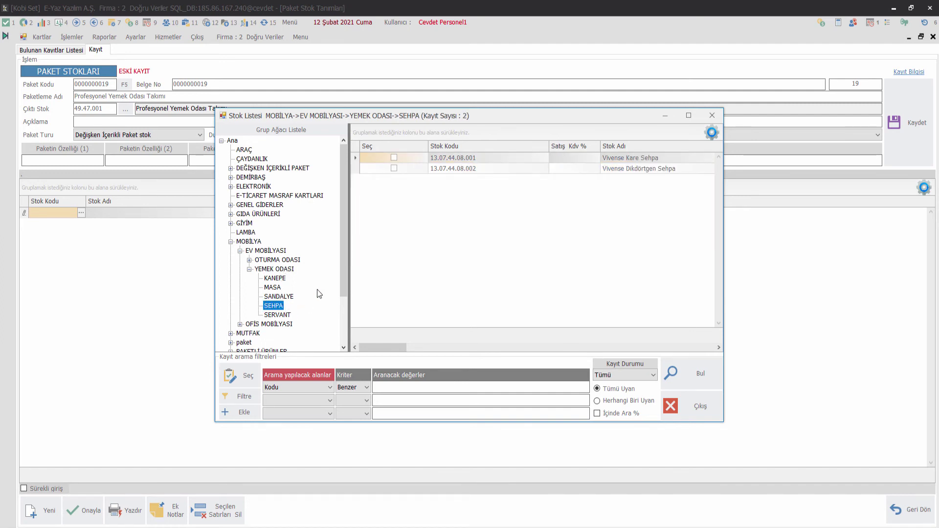
left_click(394, 157)
left_click(394, 169)
- Mark both stocks of the SERVANT group: Vivense Demir Servant and Vivense Ahşap Servant
left_click(274, 315)
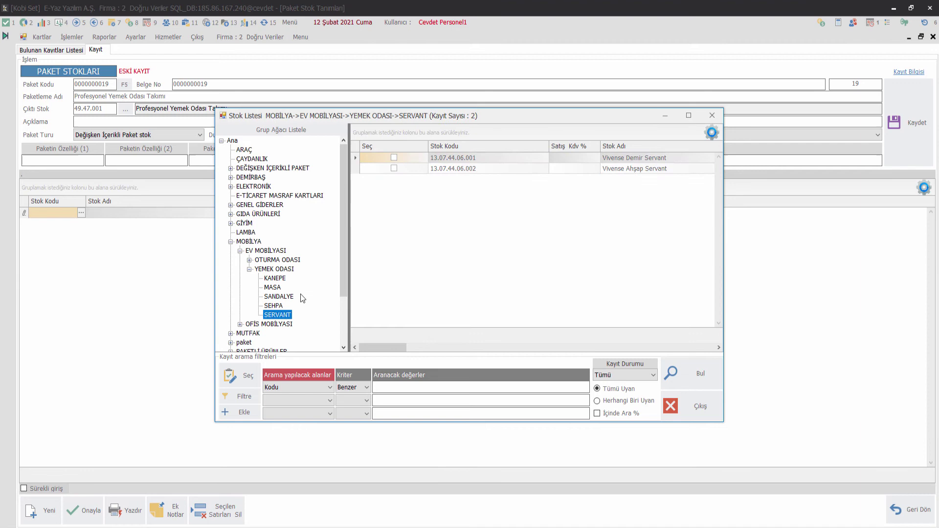
left_click(395, 168)
left_click(394, 157)
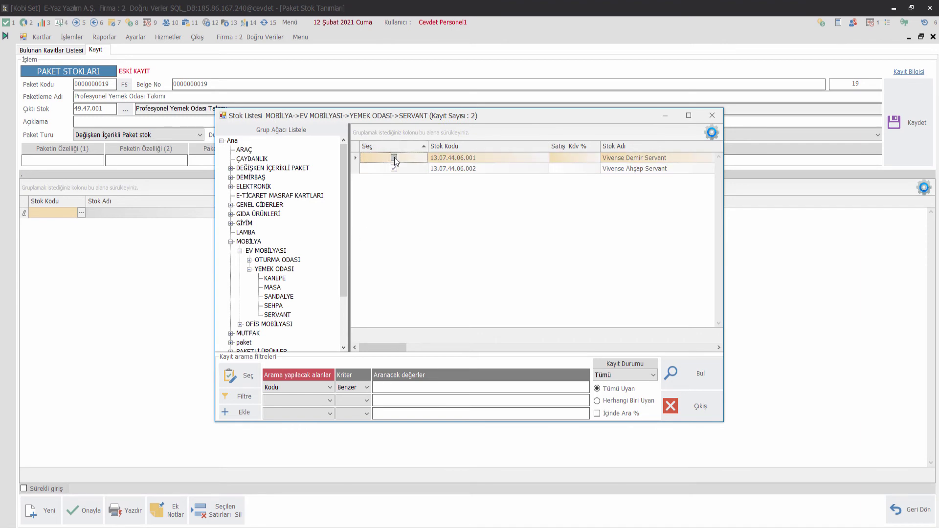
- Add the marked stocks to the package contents and approve the package record
left_click(244, 375)
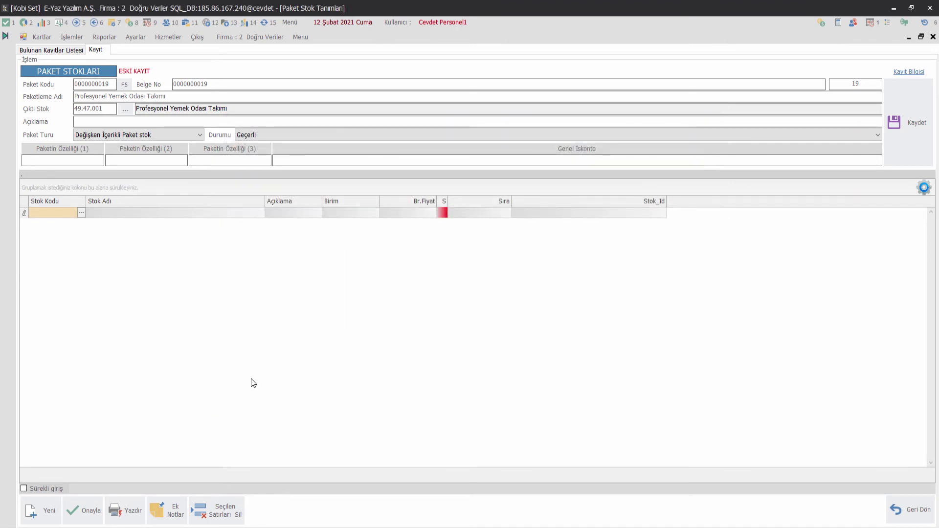
left_click(78, 517)
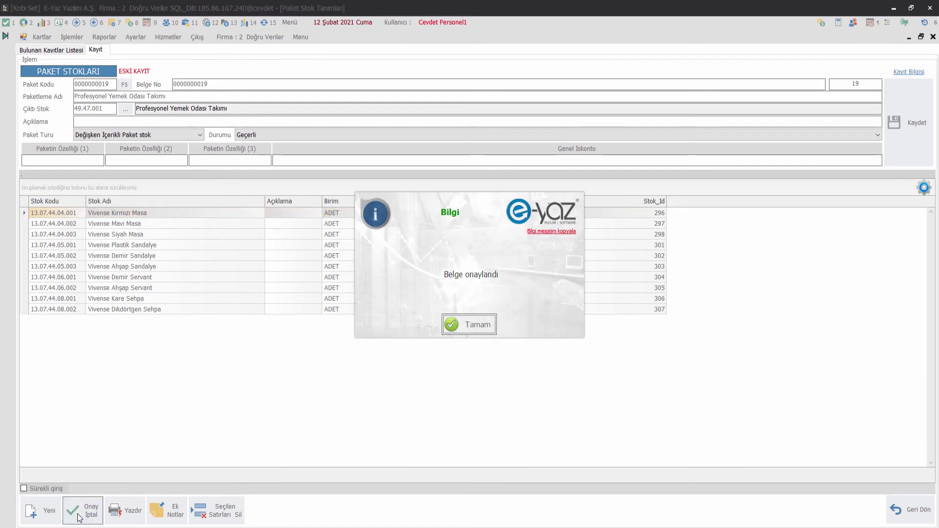
left_click(488, 329)
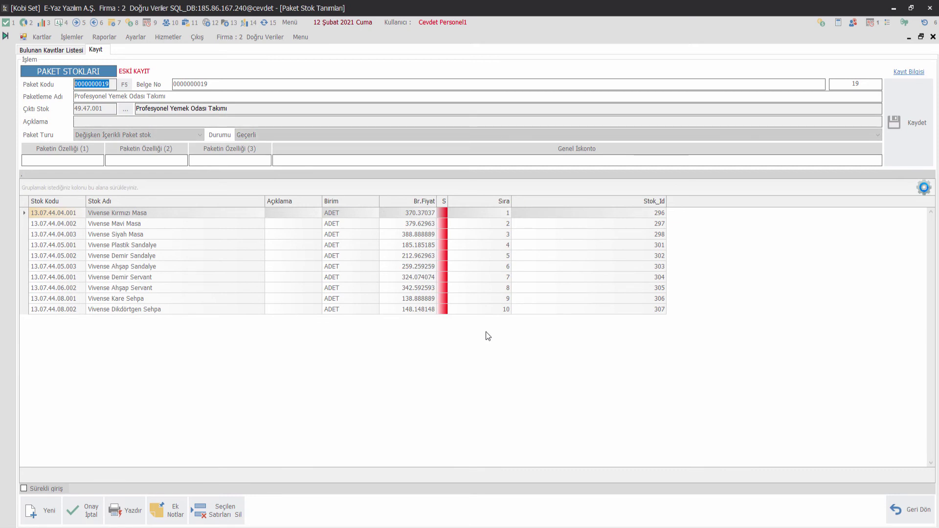
- Open the sales invoices (Satış Faturaları) and start a new wholesale sales invoice of type Toptan Satış Faturası
left_click(70, 36)
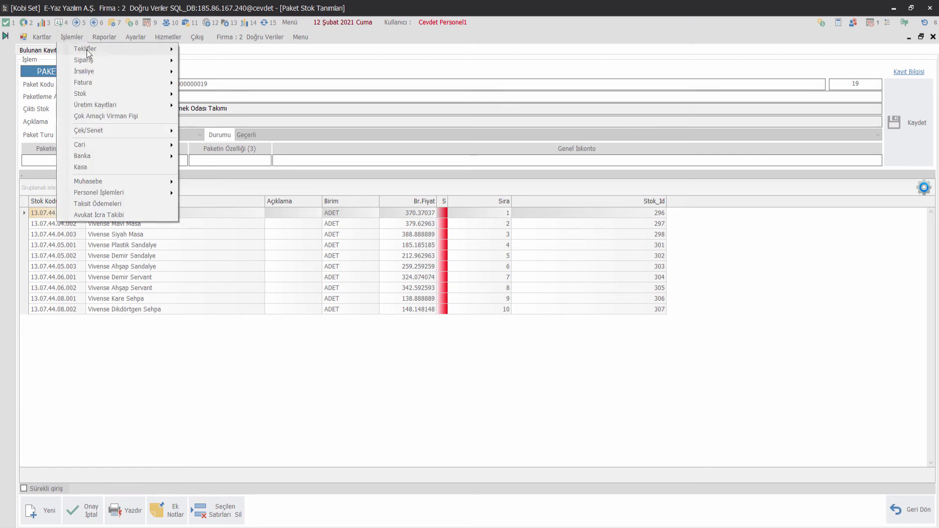
mouse_move(100, 82)
left_click(201, 93)
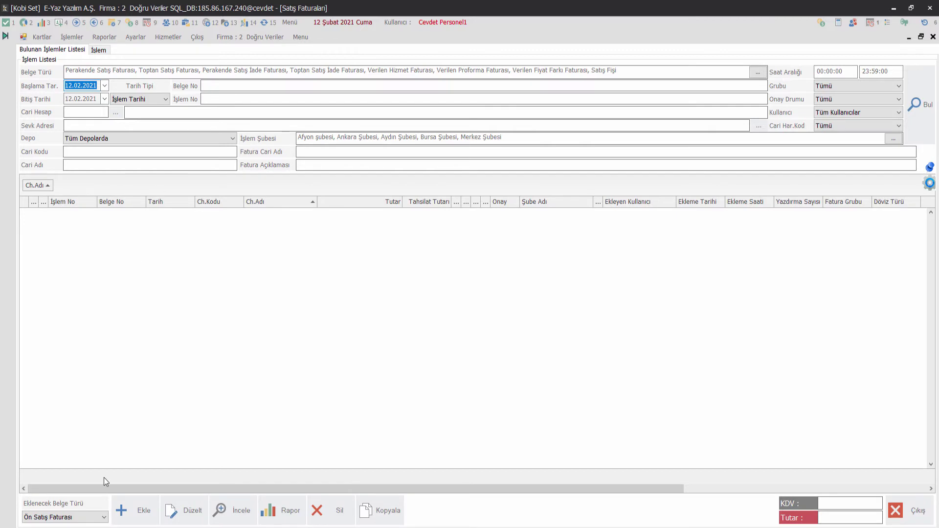
left_click(104, 517)
left_click(76, 473)
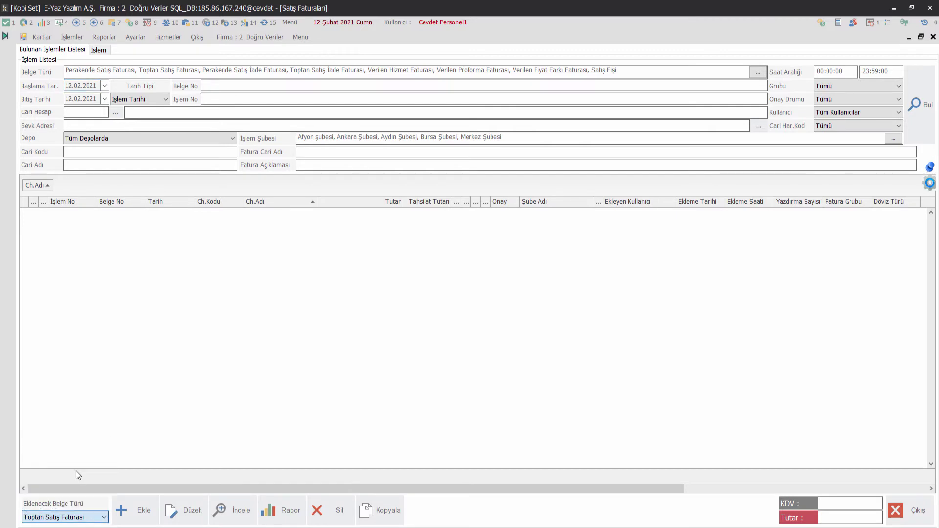
left_click(125, 516)
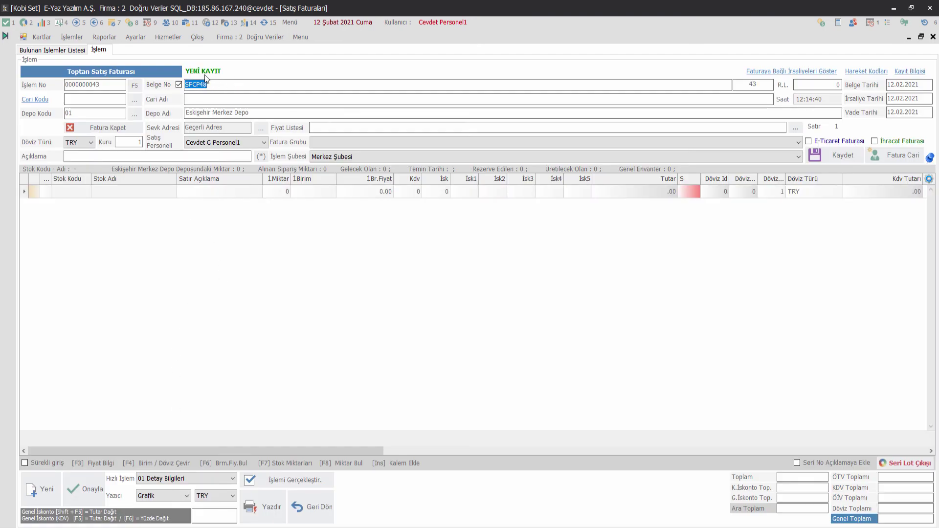
- Set the invoice's current account (Cari) to PRGJ HIRDAVAT MÜŞTERİ FİRMA from the MÜŞTERİLER group
left_click(135, 100)
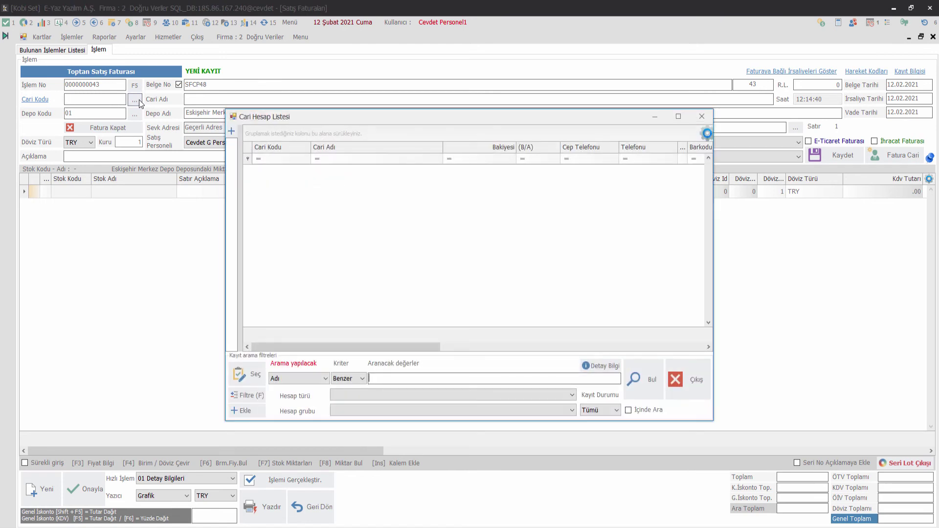
left_click(643, 389)
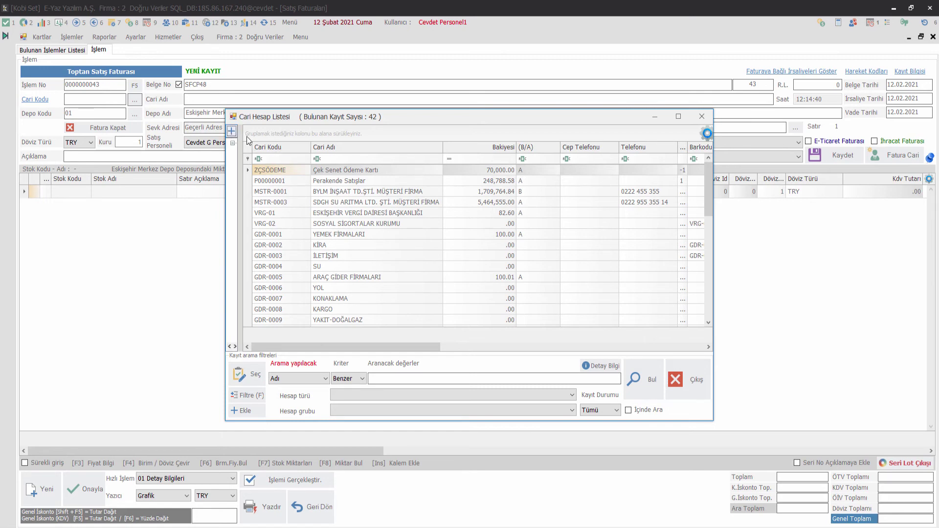
left_click(232, 130)
left_click(265, 159)
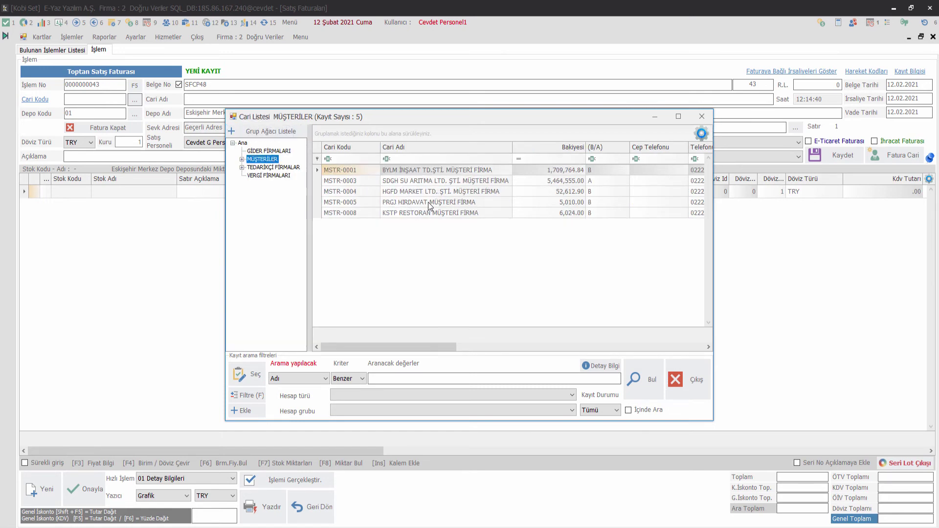
double_click(428, 201)
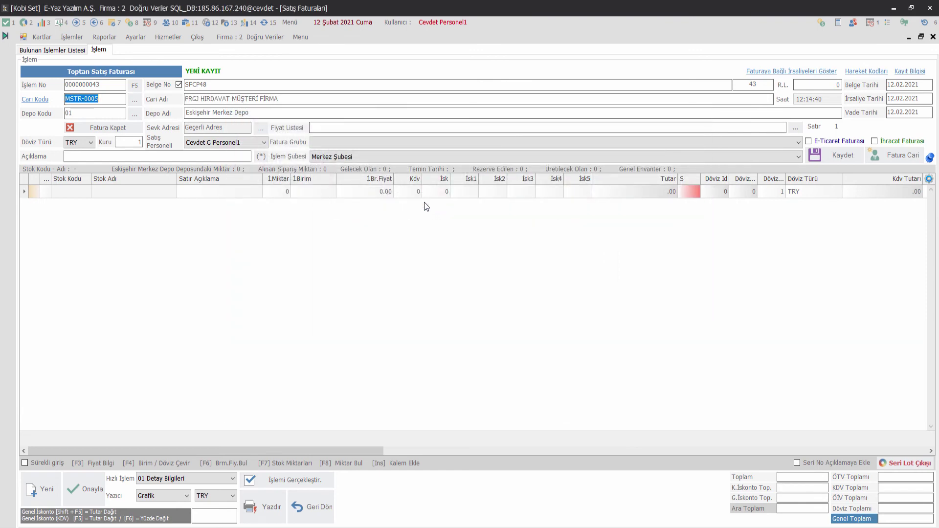
- Add stock 49.47.001 Profesyonel Yemek Odası Takımı from the DEĞİŞKEN İÇERİKLİ PAKET group to the first invoice line
left_click(82, 193)
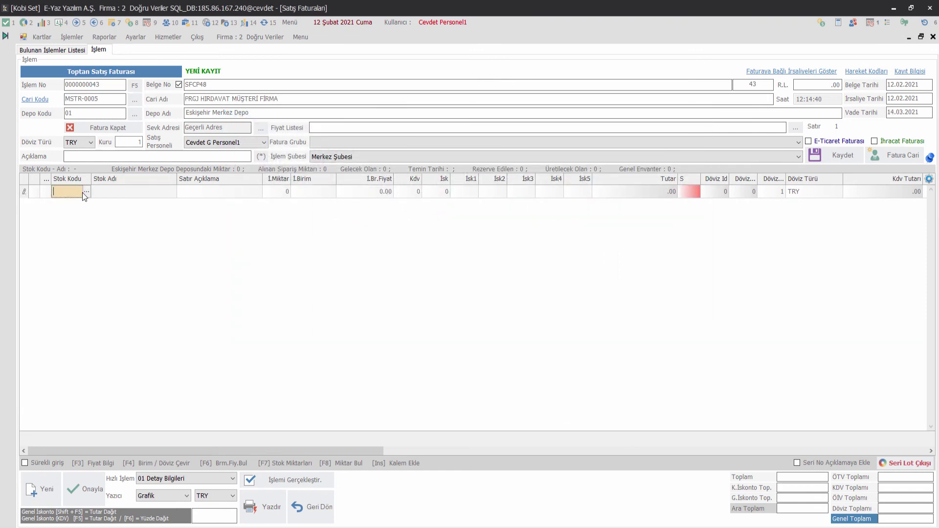
left_click(86, 191)
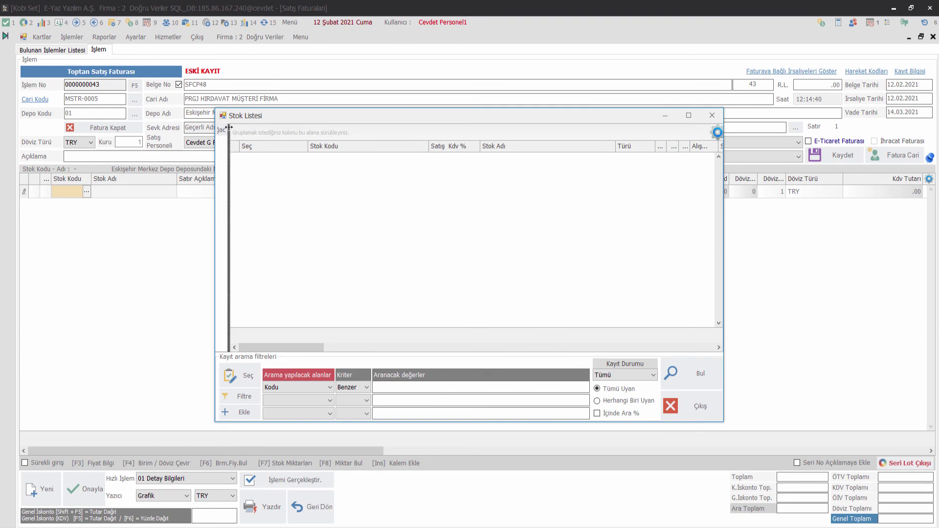
left_click(230, 137)
left_click(269, 130)
left_click(264, 168)
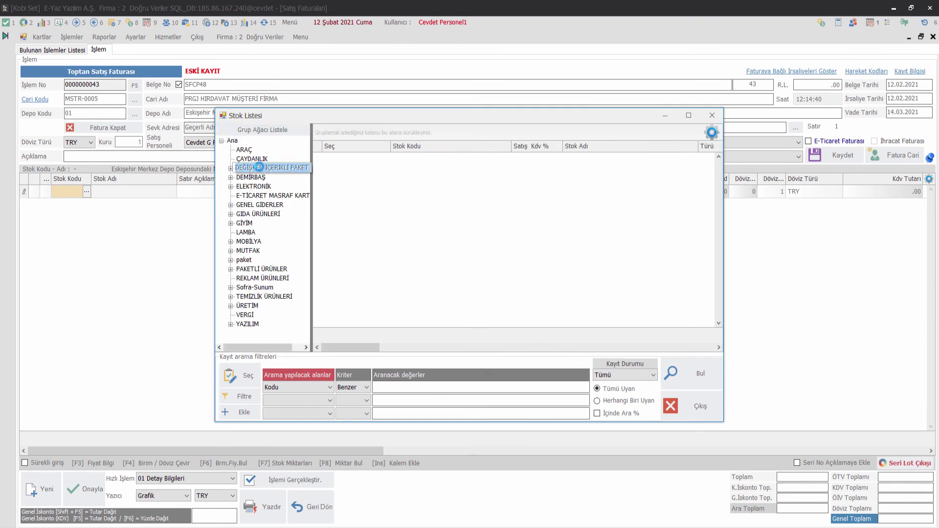
left_click(356, 179)
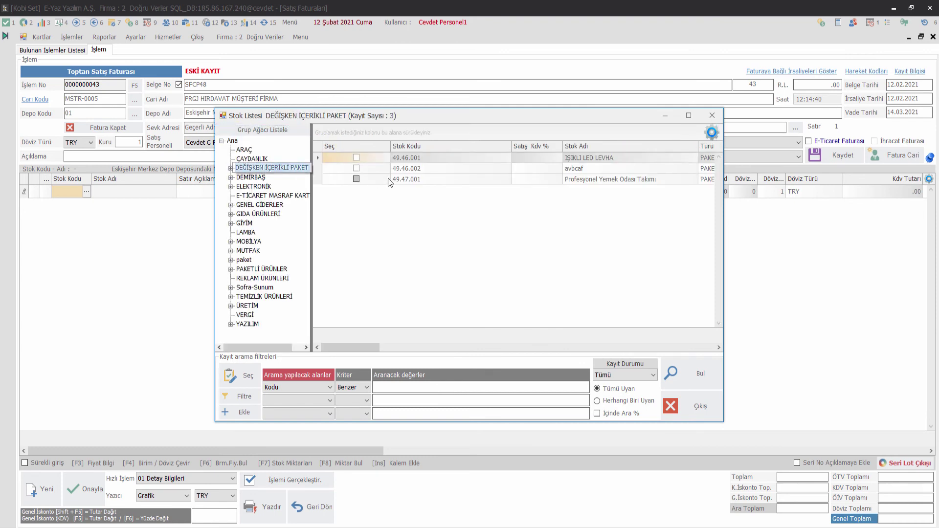
left_click(236, 378)
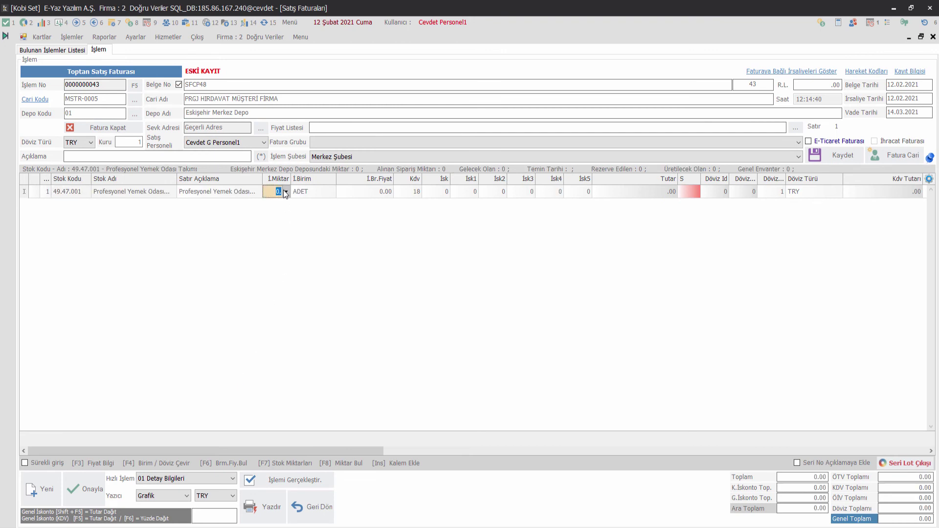
- Open the variable package contents (Değişken Paket İçeriği) from the invoice line's quantity, examine the listed products and activate barcode entry
left_click(285, 192)
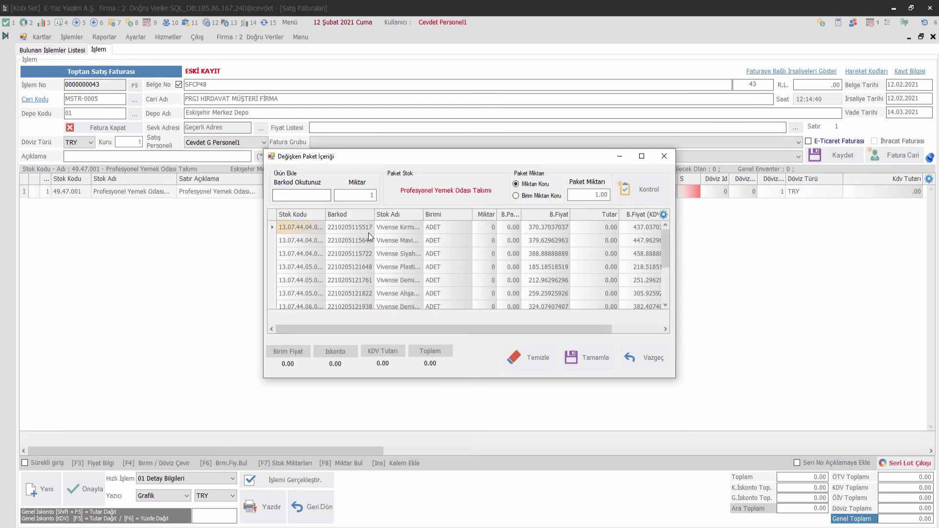
scroll(368, 234, "down", 2)
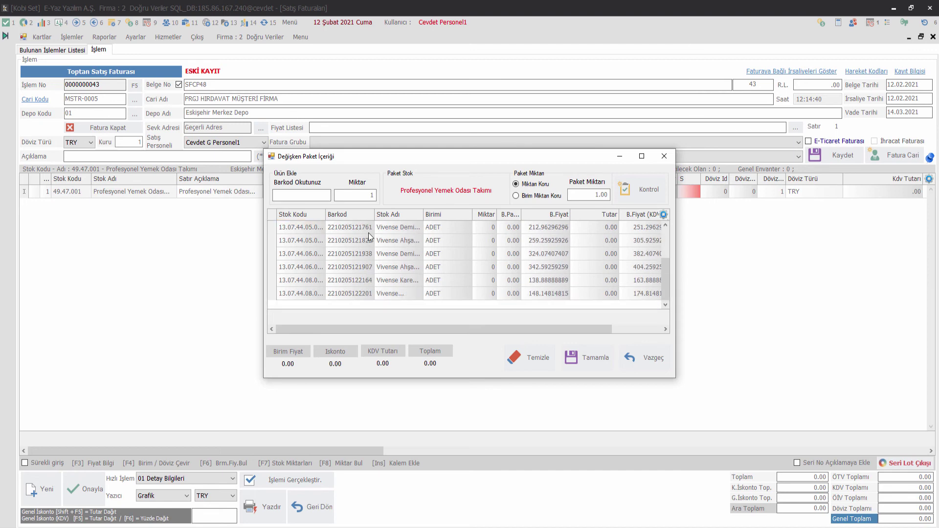
scroll(369, 234, "up", 2)
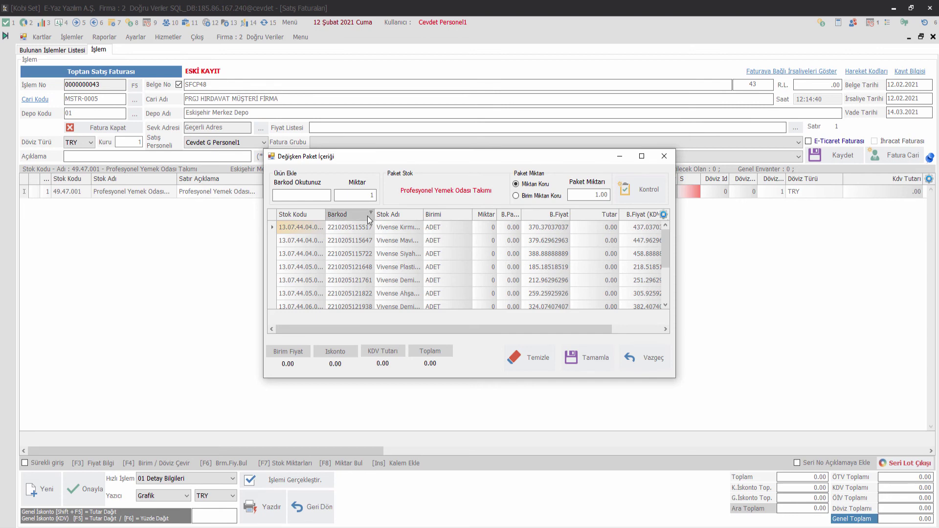
left_click(303, 198)
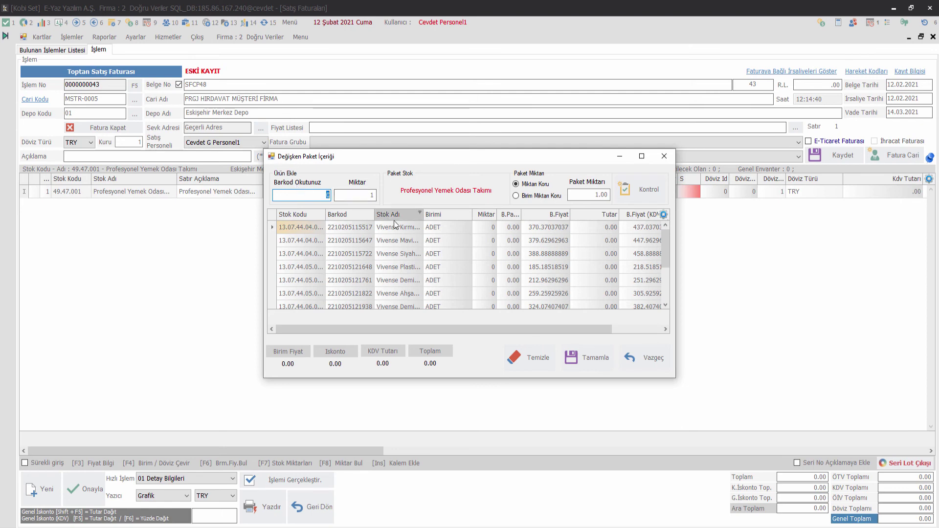
- Widen the Stok Adı column and set the package quantities: Vivense Kırmızı Masa 1, Vivense Plastik Sandalye 5, Vivense Ahşap Sandalye 2
double_click(424, 214)
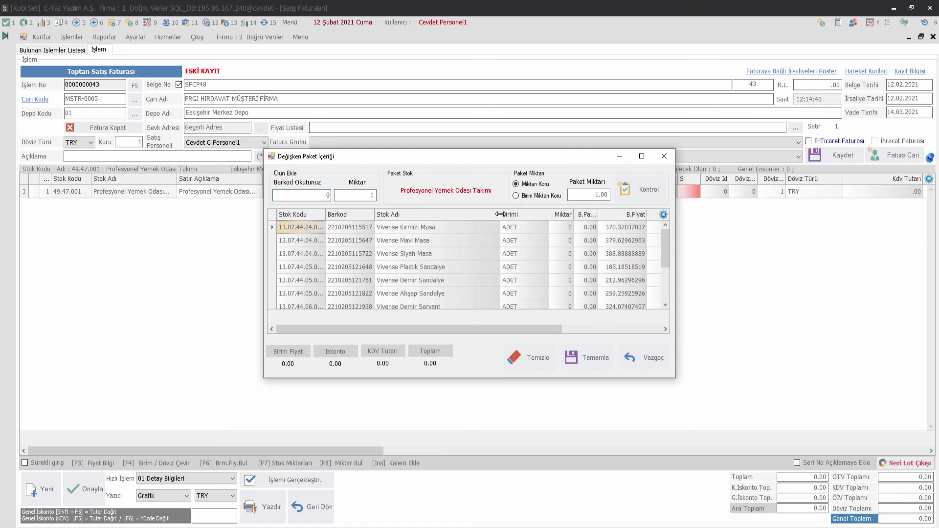
left_click(568, 230)
left_click(568, 229)
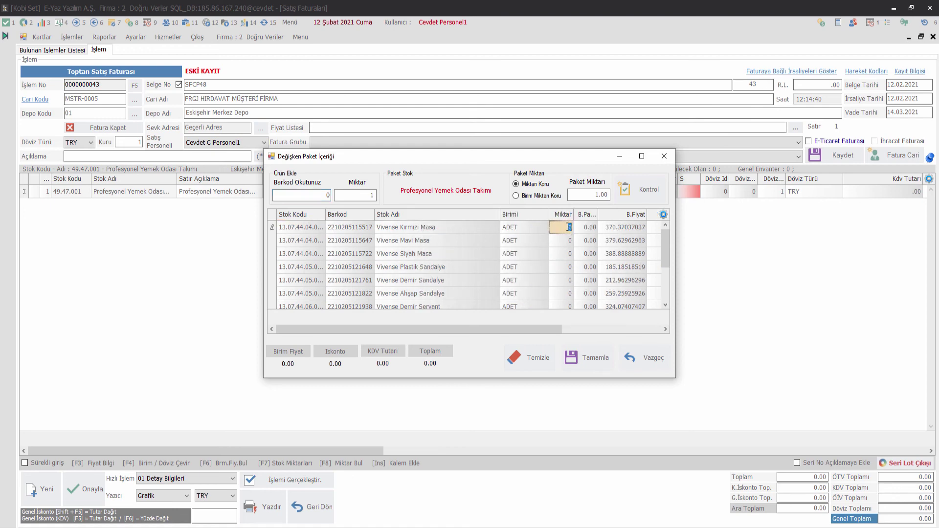
type("1")
left_click(568, 270)
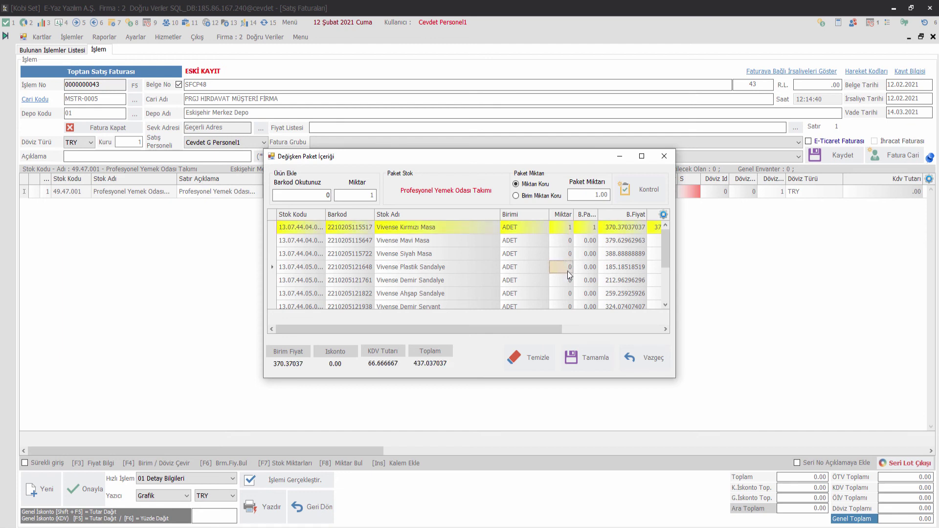
type("5")
left_click(570, 295)
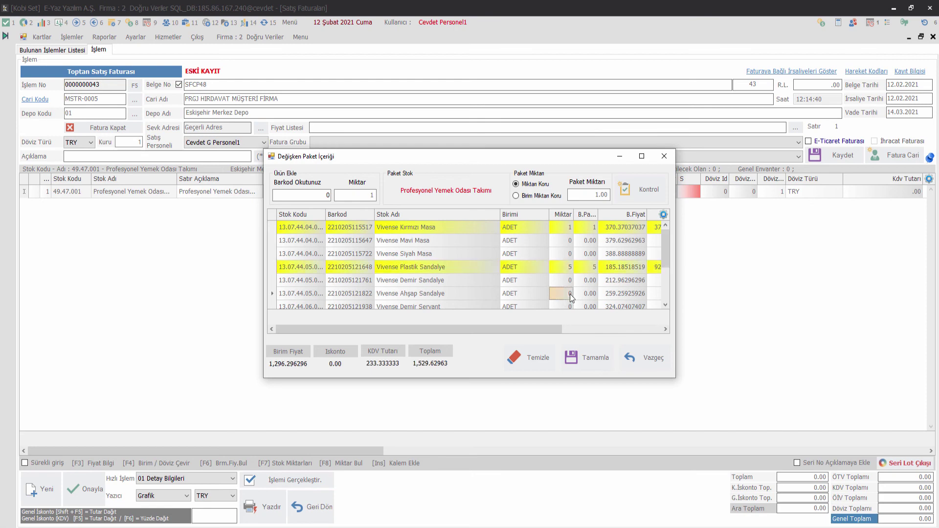
type("2")
- Set Vivense Ahşap Servant and Vivense Dikdörtgen Sehpa to quantity 1 each and complete the package contents
scroll(609, 287, "down", 2)
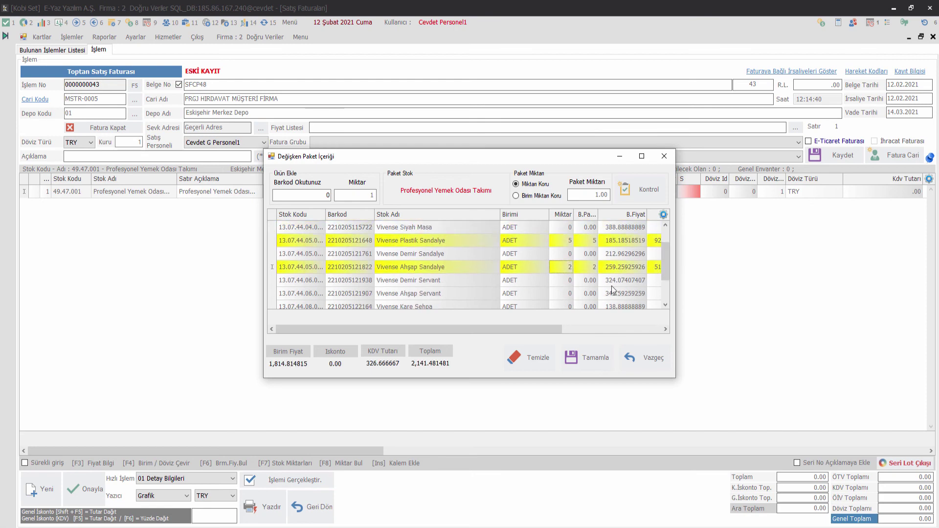
left_click(568, 294)
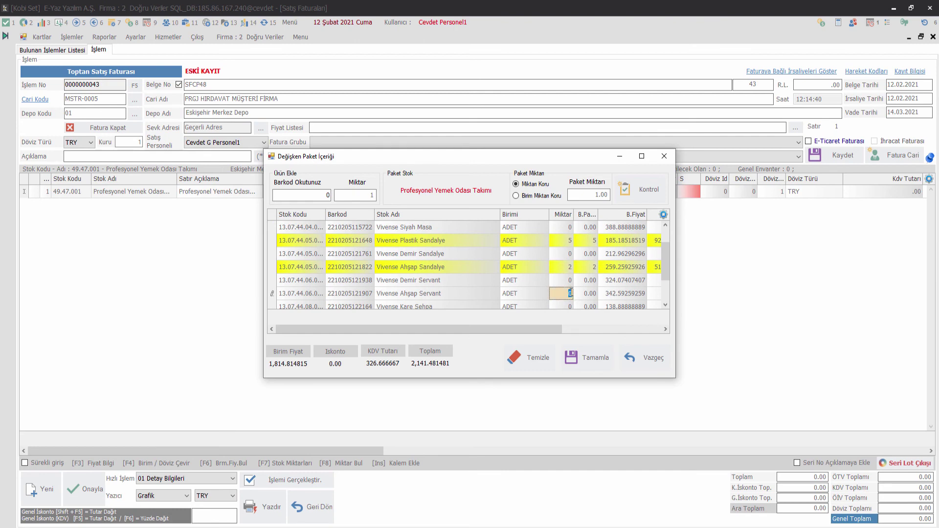
type("1")
scroll(665, 297, "down", 2)
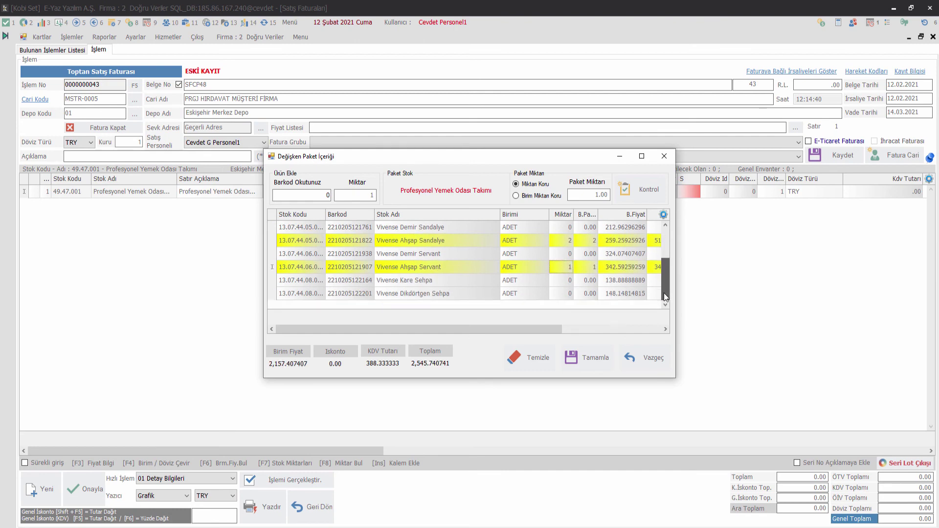
left_click(569, 294)
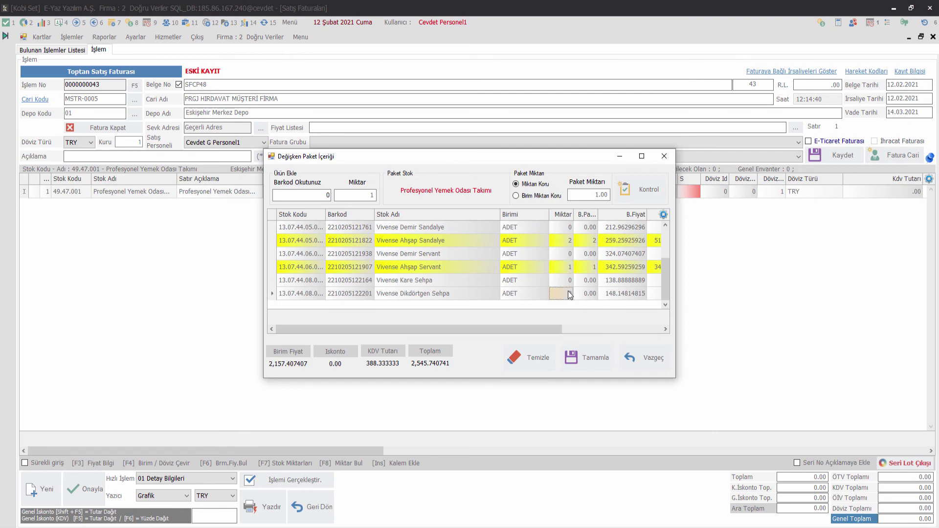
type("1")
left_click(579, 360)
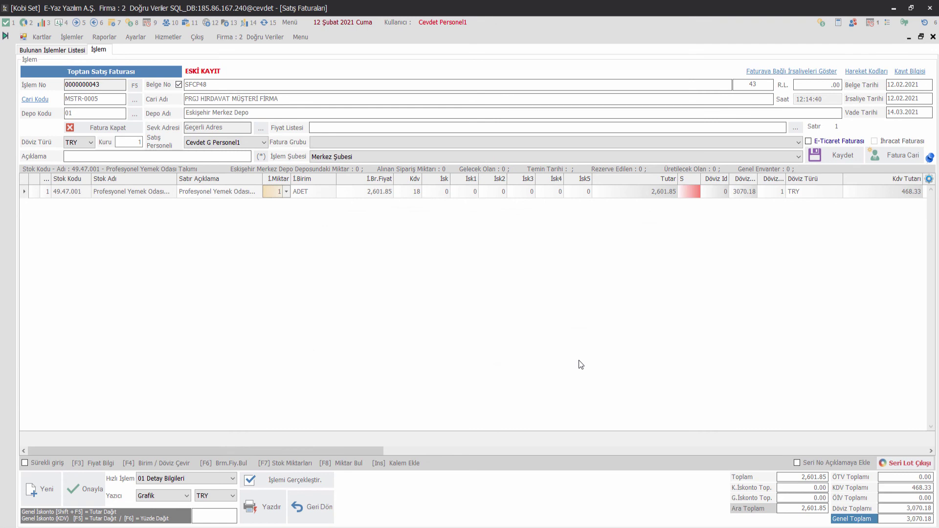
- Fit the Satır Açıklama column to its text, approve the wholesale sales invoice and return to the invoice list
double_click(263, 182)
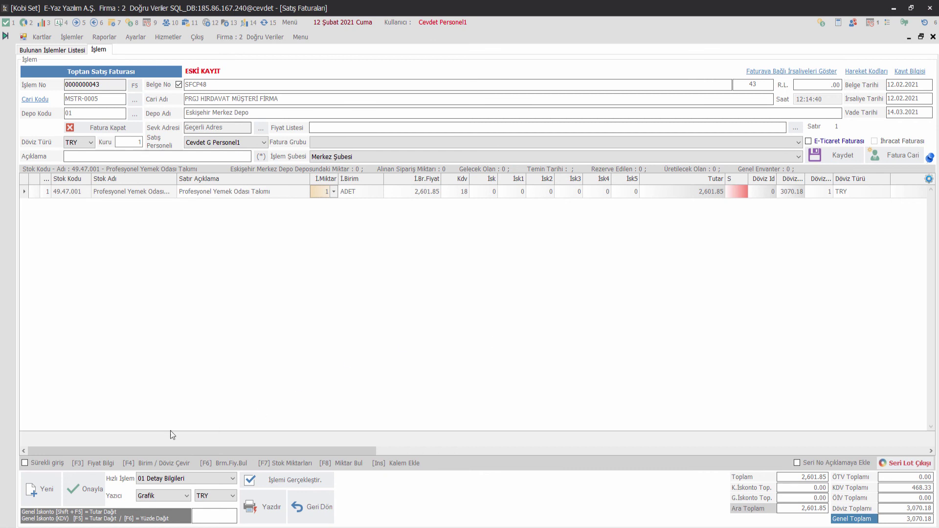
left_click(97, 487)
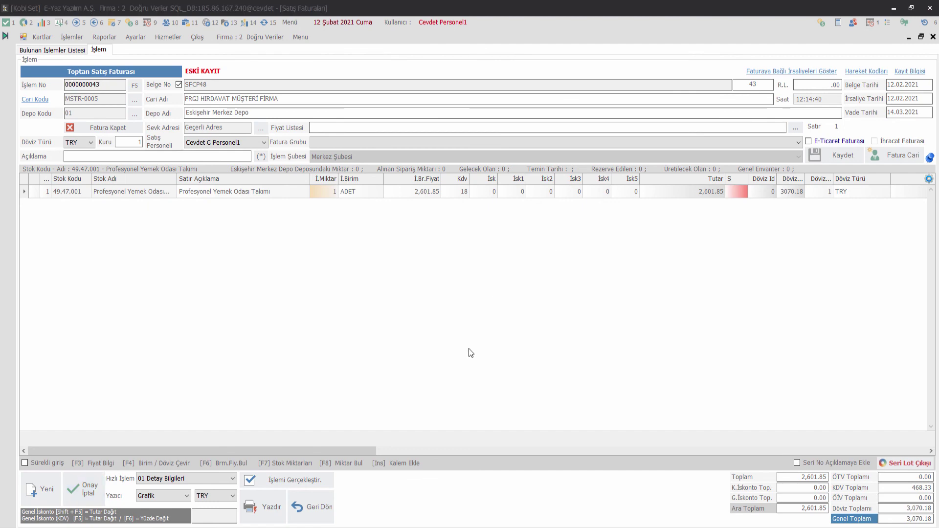
left_click(314, 520)
left_click(433, 322)
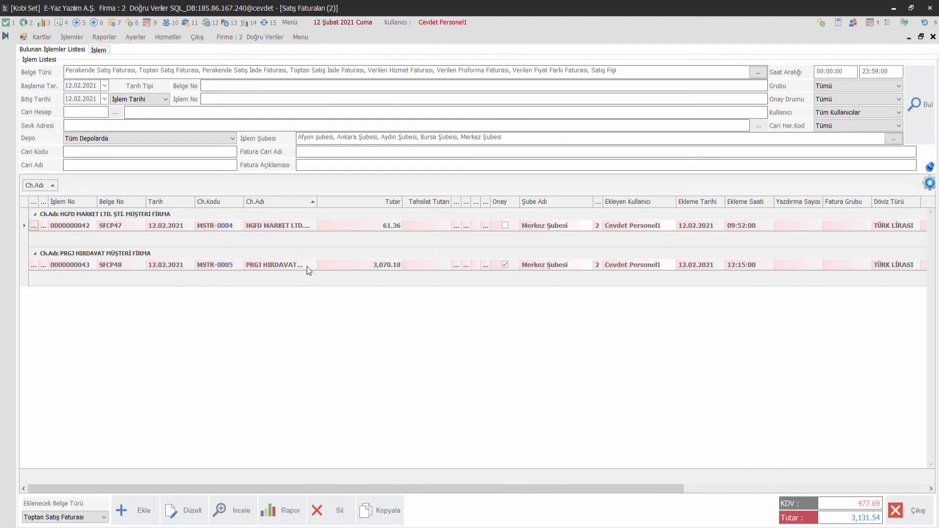
- Reopen the PRGJ HIRDAVAT MÜŞTERİ FİRMA invoice and open its current account card in a maximized window
double_click(274, 266)
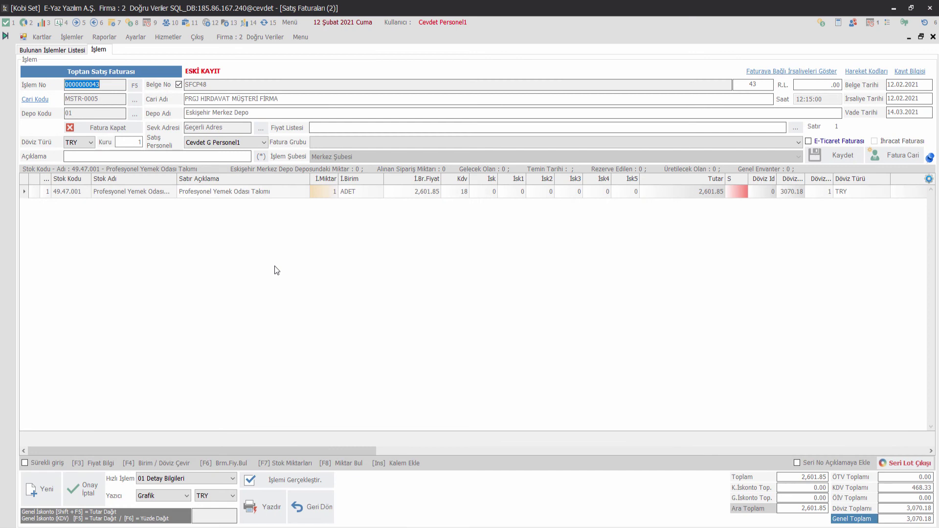
left_click(48, 101)
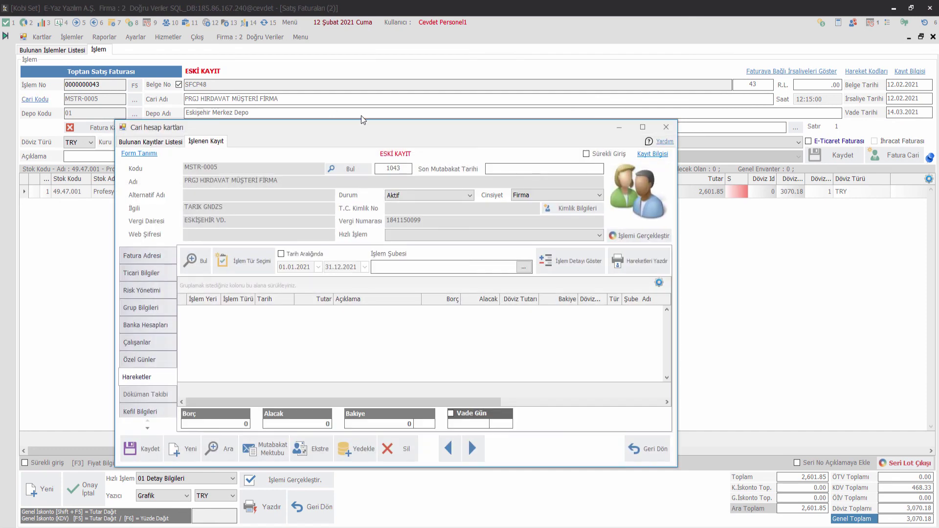
left_click(640, 128)
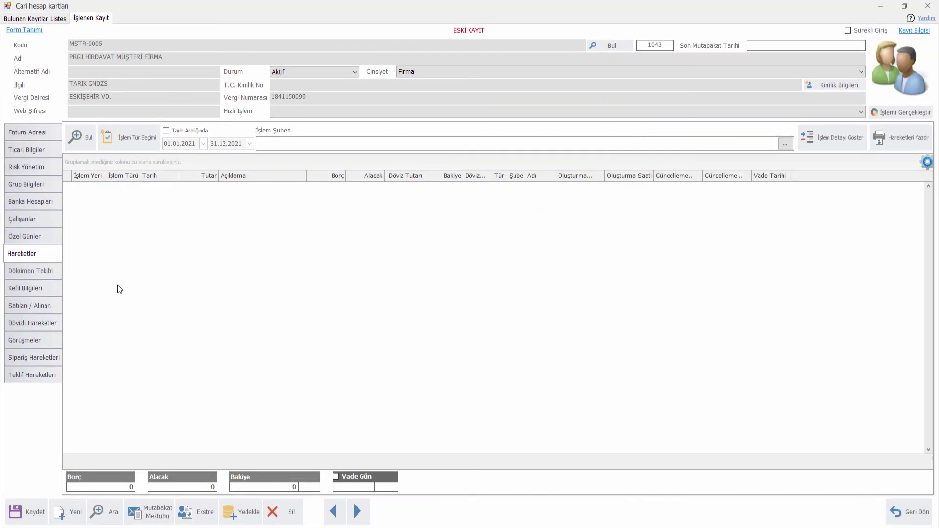
- List the account's transactions (Hareketler) dated 12.02.2021 to 12.02.2021, widen the İşlem Türü column and select the Toptan Satış Faturası row
left_click(165, 130)
left_click(170, 143)
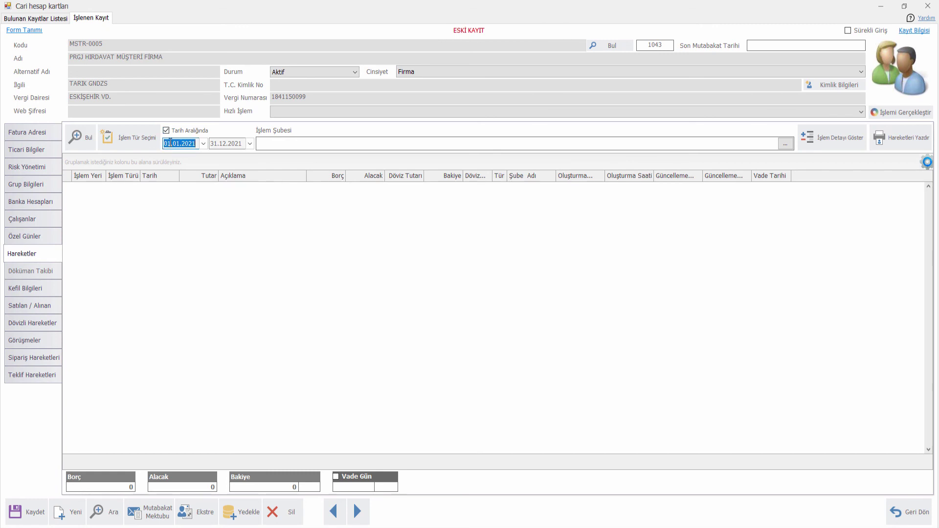
type("12.02")
left_click(217, 143)
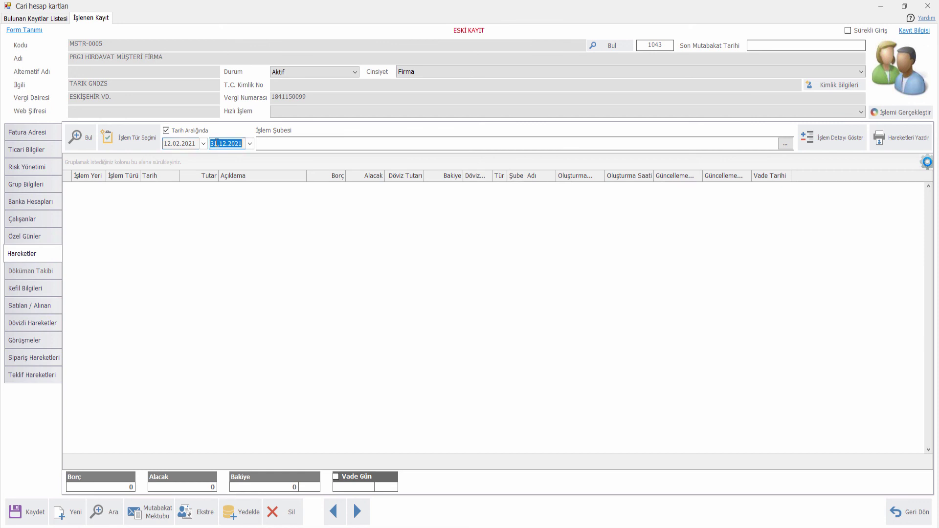
type("1202")
left_click(83, 138)
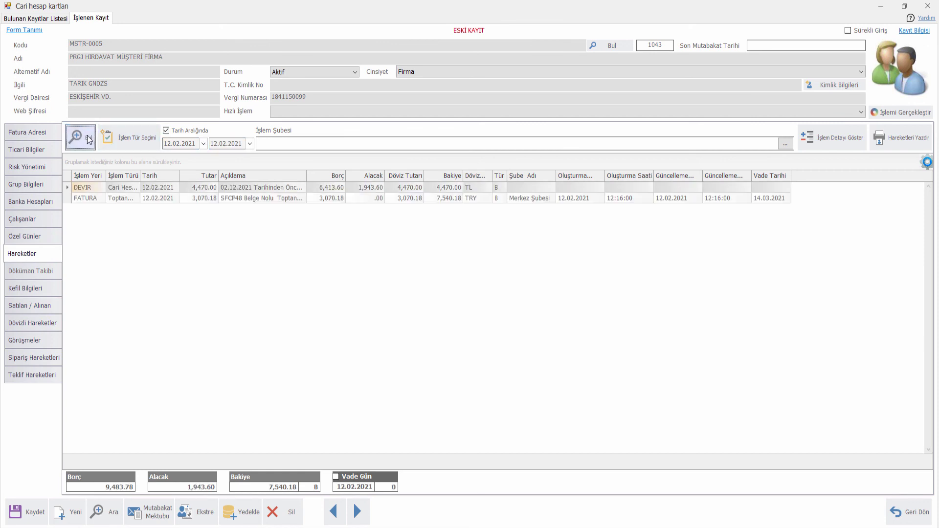
double_click(141, 176)
left_click(162, 200)
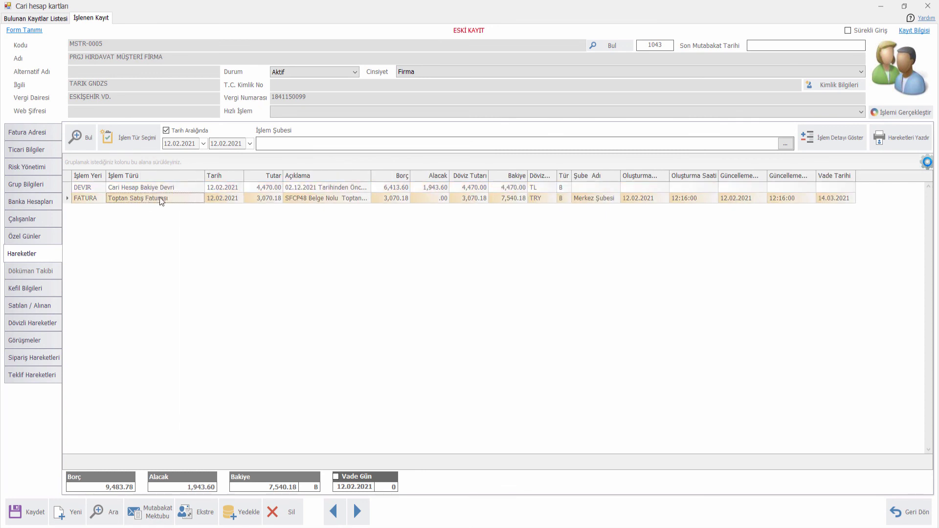